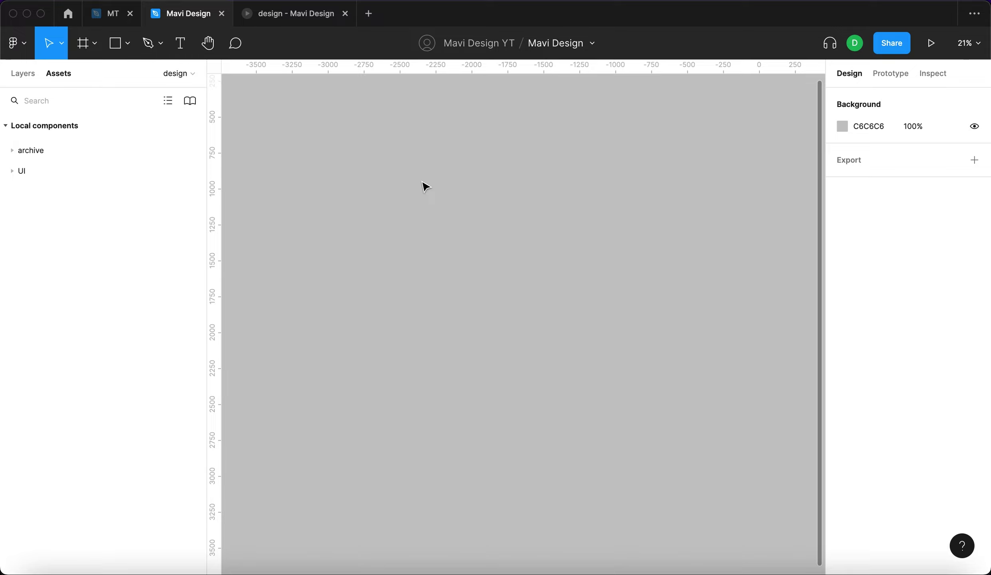
- Draw a 250×250 circle and give it a centred stroke of weight 57
{"action": "key", "text": "o"}
{"action": "left_click_drag", "start_coordinate": [318, 192], "coordinate": [356, 226]}
{"action": "scroll", "coordinate": [395, 211], "scroll_direction": "up", "scroll_amount": 5}
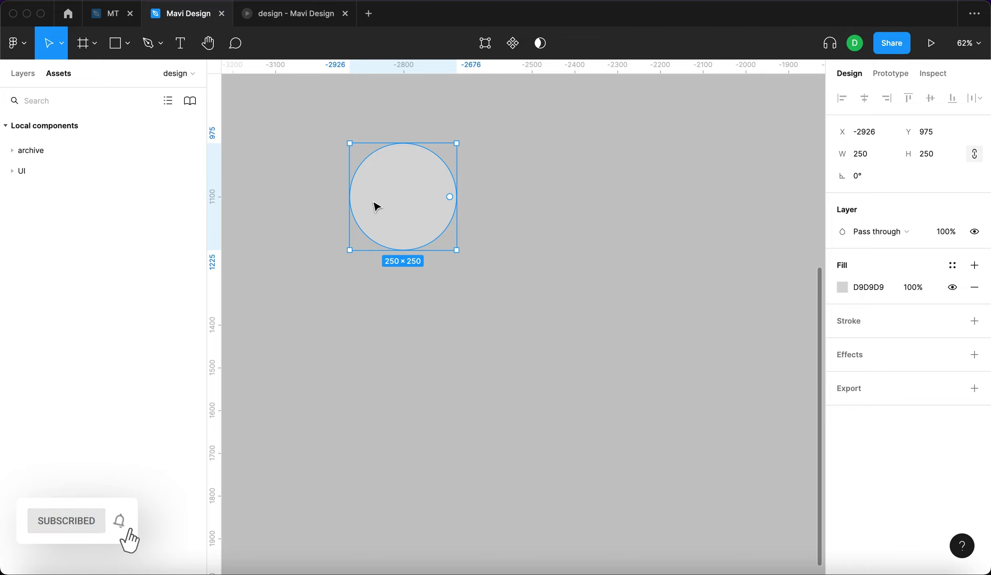
{"action": "left_click", "coordinate": [975, 322]}
{"action": "left_click", "coordinate": [924, 365]}
{"action": "key", "text": "Up"}
{"action": "key", "text": "Up"}
{"action": "key", "text": "Up"}
{"action": "key", "text": "Up"}
{"action": "key", "text": "Up"}
{"action": "left_click", "coordinate": [865, 365]}
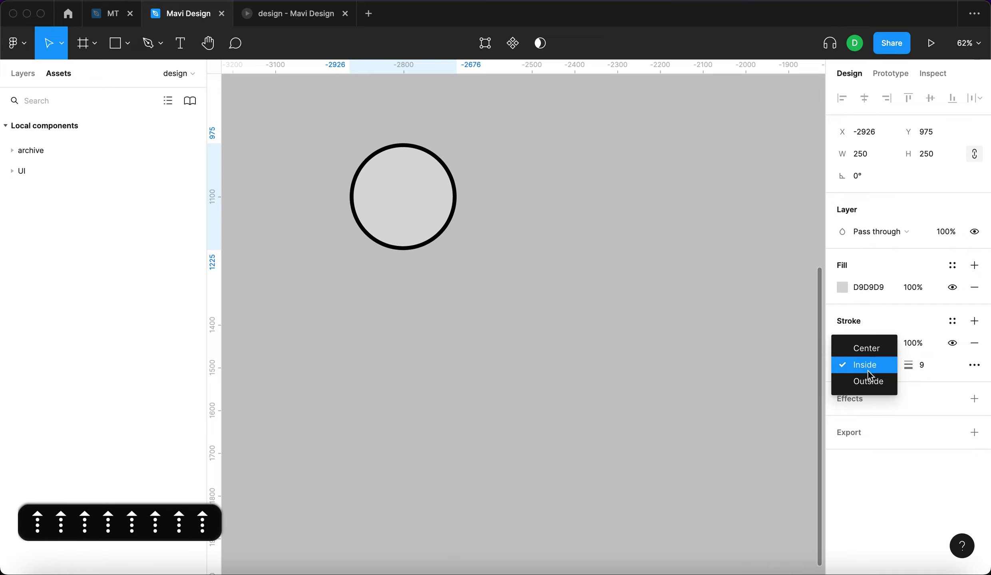
{"action": "left_click", "coordinate": [874, 348]}
{"action": "key", "text": "shift+Up"}
{"action": "key", "text": "shift+Up"}
{"action": "key", "text": "shift+Up"}
{"action": "key", "text": "shift+Up"}
{"action": "key", "text": "shift+Up"}
{"action": "key", "text": "Up"}
{"action": "key", "text": "Return"}
- Remove the circle's fill and open it into a three-quarter arc with 100% ratio
{"action": "left_click", "coordinate": [974, 287]}
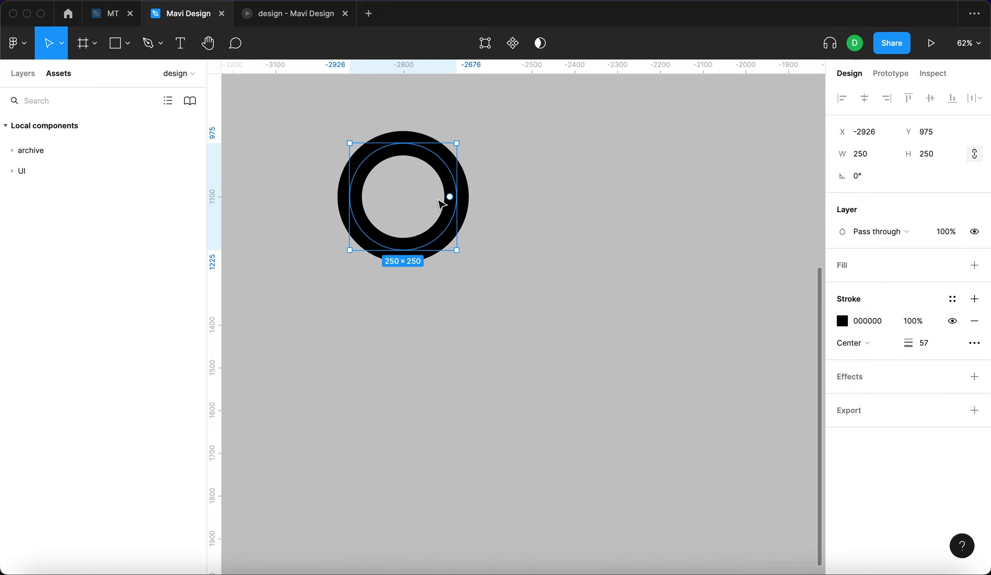
{"action": "left_click_drag", "start_coordinate": [450, 196], "coordinate": [404, 152]}
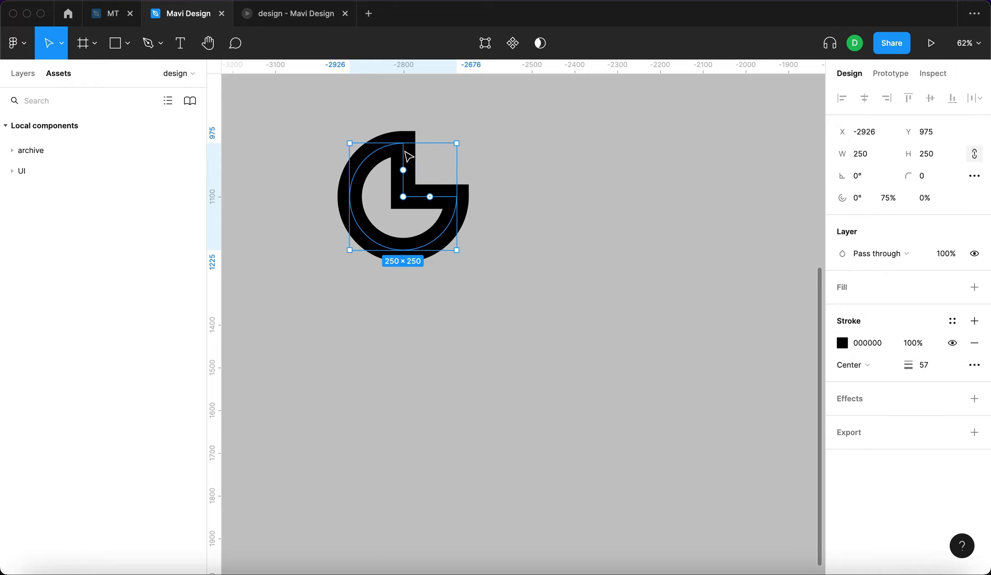
{"action": "left_click", "coordinate": [927, 203]}
{"action": "type", "text": "100"}
{"action": "key", "text": "Return"}
{"action": "left_click", "coordinate": [576, 299]}
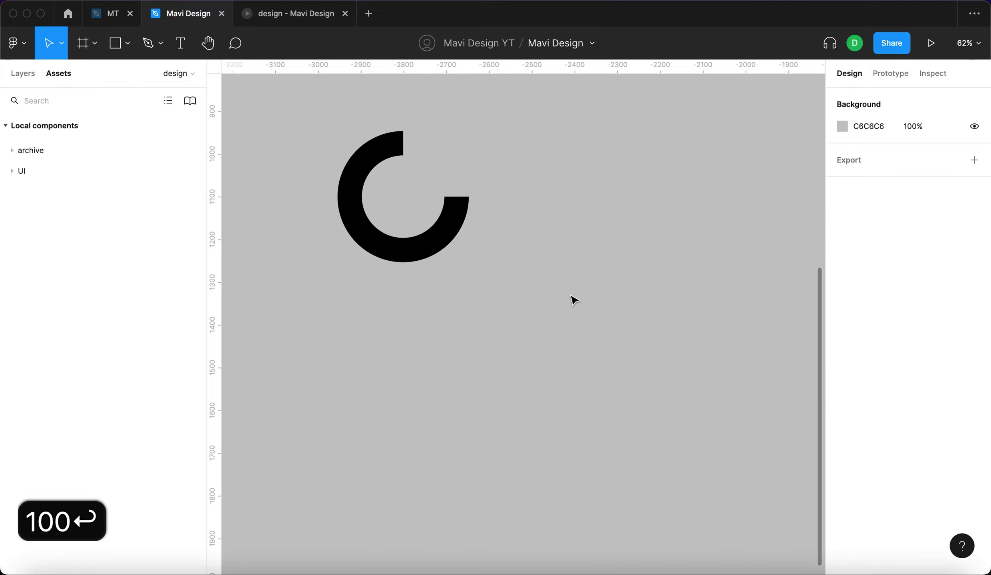
- Make the ring's stroke an angular gradient rotated to the top, fading from black to transparent
{"action": "left_click", "coordinate": [455, 232]}
{"action": "left_click", "coordinate": [842, 344]}
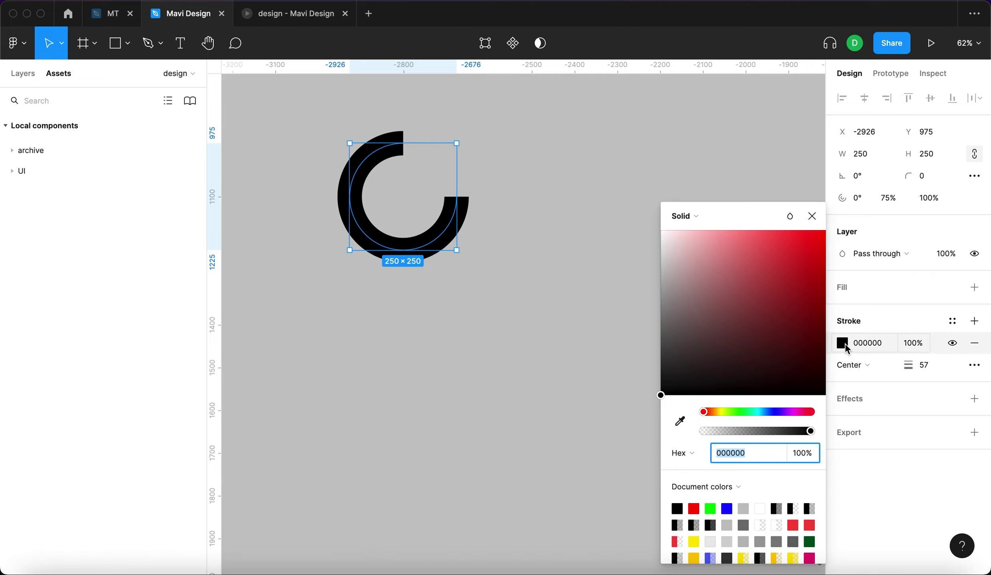
{"action": "left_click", "coordinate": [699, 217]}
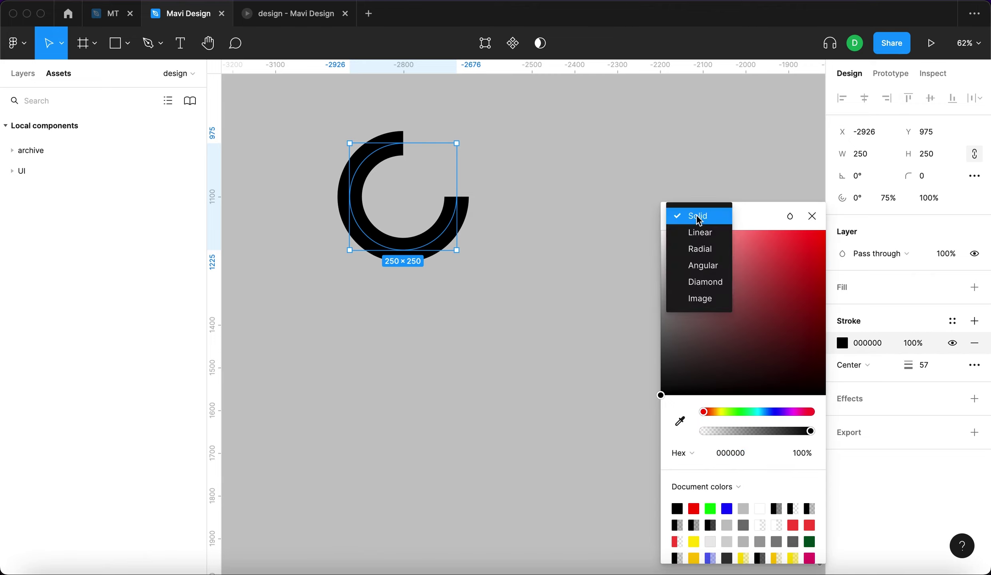
{"action": "left_click", "coordinate": [719, 265]}
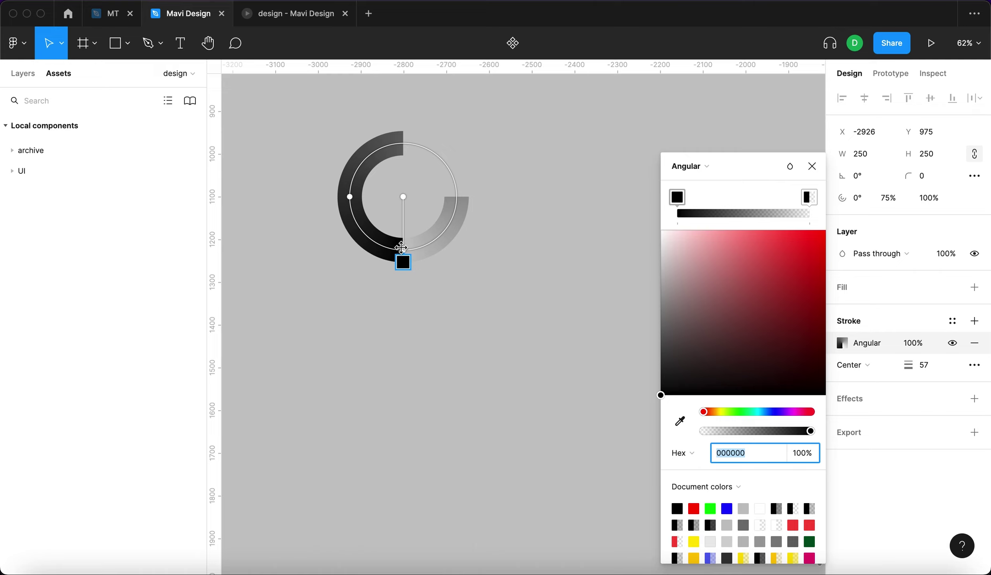
{"action": "mouse_move", "coordinate": [401, 248]}
{"action": "left_mouse_down"}
{"action": "mouse_move", "coordinate": [467, 239]}
{"action": "mouse_move", "coordinate": [393, 264]}
{"action": "mouse_move", "coordinate": [327, 181]}
{"action": "mouse_move", "coordinate": [408, 261]}
{"action": "mouse_move", "coordinate": [460, 174]}
{"action": "mouse_move", "coordinate": [402, 139]}
{"action": "mouse_move", "coordinate": [346, 158]}
{"action": "mouse_move", "coordinate": [398, 133]}
{"action": "mouse_move", "coordinate": [465, 248]}
{"action": "mouse_move", "coordinate": [347, 188]}
{"action": "mouse_move", "coordinate": [403, 146]}
{"action": "left_mouse_up"}
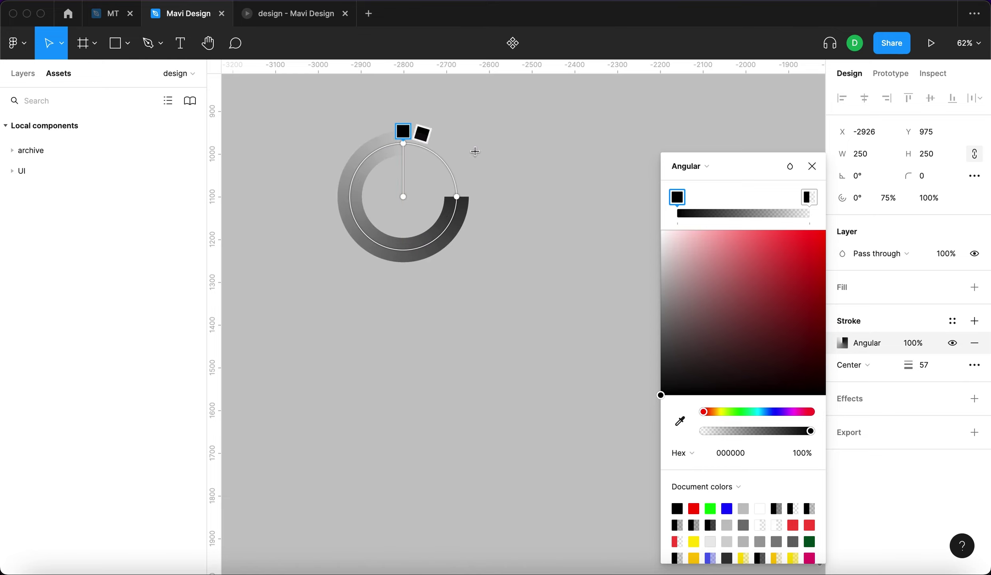
{"action": "mouse_move", "coordinate": [677, 197]}
{"action": "left_mouse_down"}
{"action": "mouse_move", "coordinate": [777, 197]}
{"action": "mouse_move", "coordinate": [691, 201]}
{"action": "left_mouse_up"}
{"action": "left_click_drag", "start_coordinate": [764, 202], "coordinate": [809, 198]}
{"action": "left_click_drag", "start_coordinate": [690, 198], "coordinate": [598, 204]}
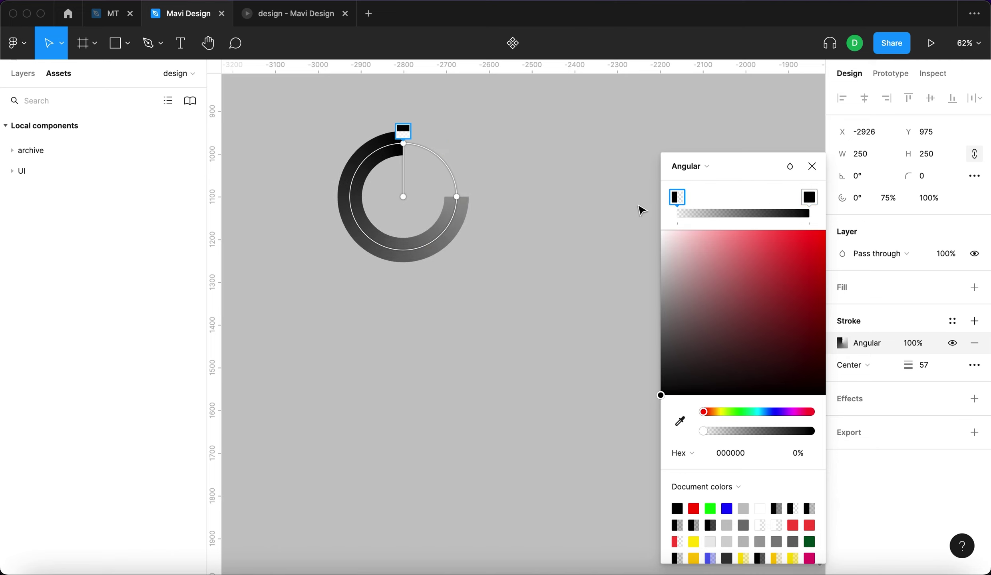
{"action": "left_click_drag", "start_coordinate": [683, 199], "coordinate": [711, 201]}
{"action": "left_click", "coordinate": [635, 250]}
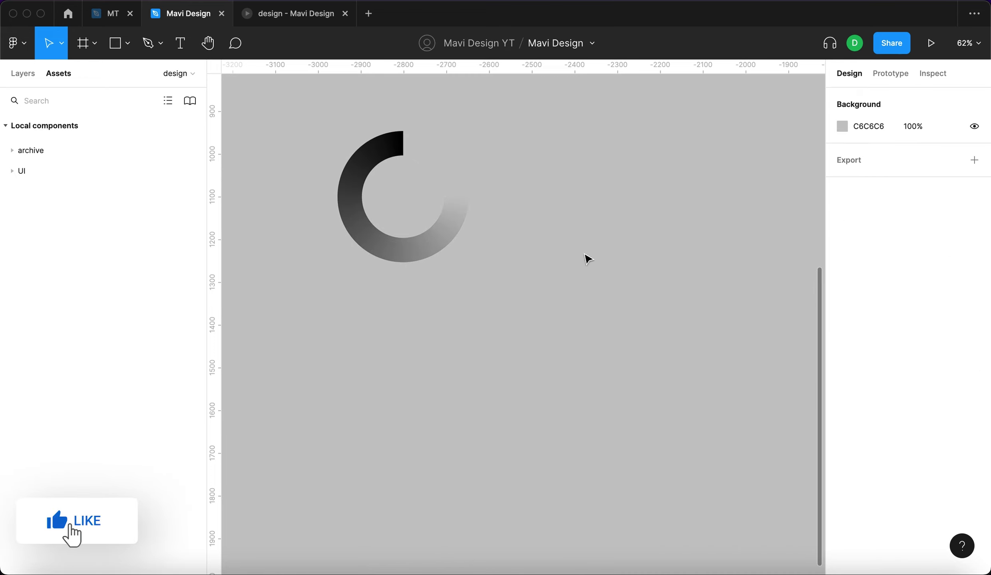
- Turn the gradient ring into a component named 'loading wheel'
{"action": "left_click", "coordinate": [450, 228]}
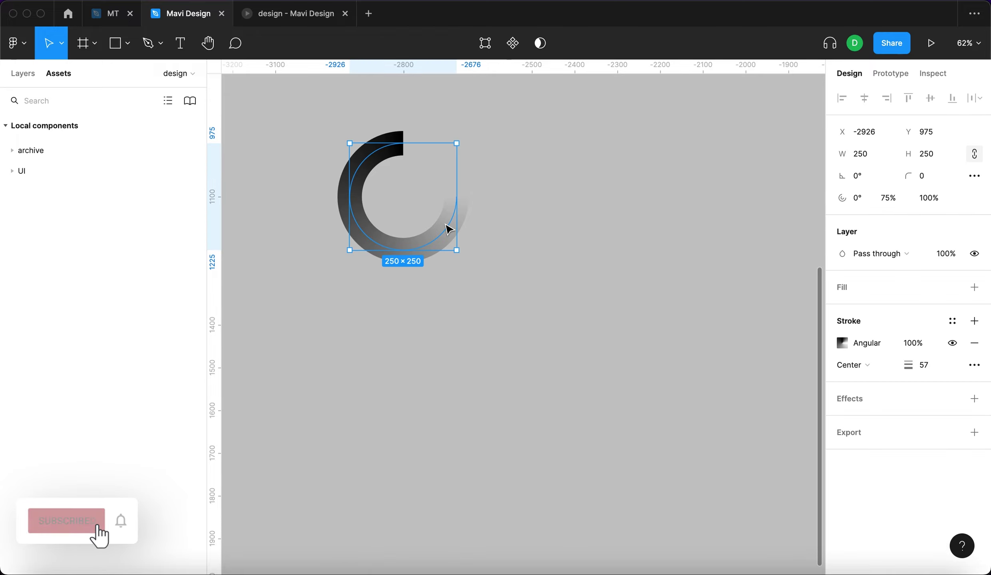
{"action": "left_click", "coordinate": [514, 45]}
{"action": "double_click", "coordinate": [380, 139]}
{"action": "type", "text": "loading wheel"}
{"action": "key", "text": "Return"}
- Add a variant property named 'spin' and enlarge the variant set frame
{"action": "left_click", "coordinate": [974, 288]}
{"action": "left_click", "coordinate": [920, 327]}
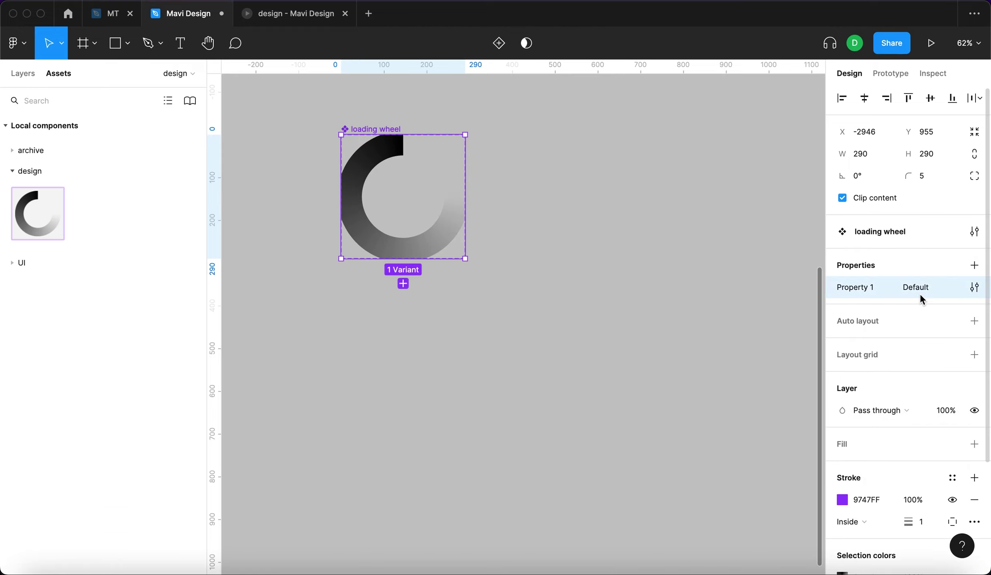
{"action": "scroll", "coordinate": [975, 287], "scroll_direction": "down", "scroll_amount": 1}
{"action": "left_click", "coordinate": [974, 279]}
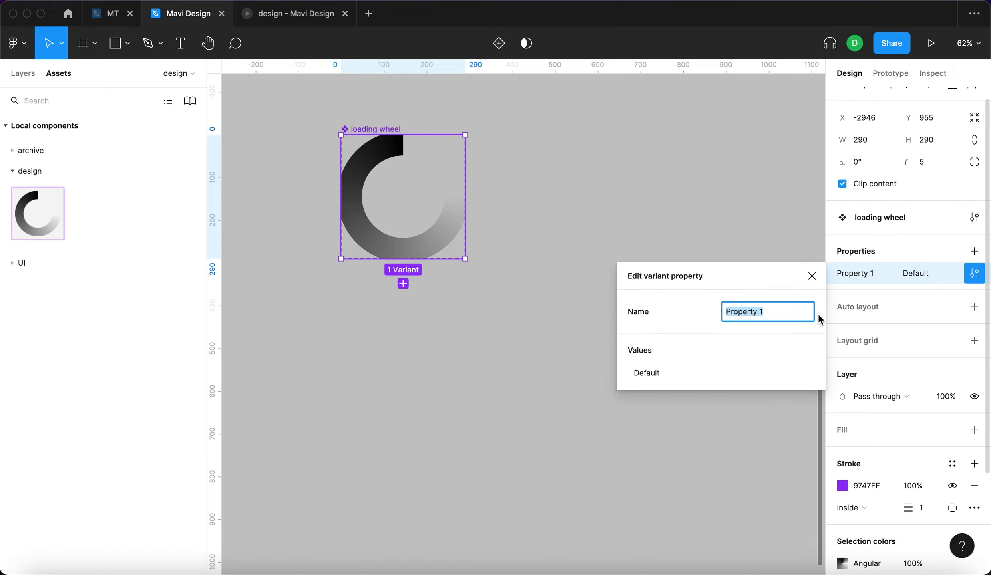
{"action": "type", "text": "spin"}
{"action": "key", "text": "Return"}
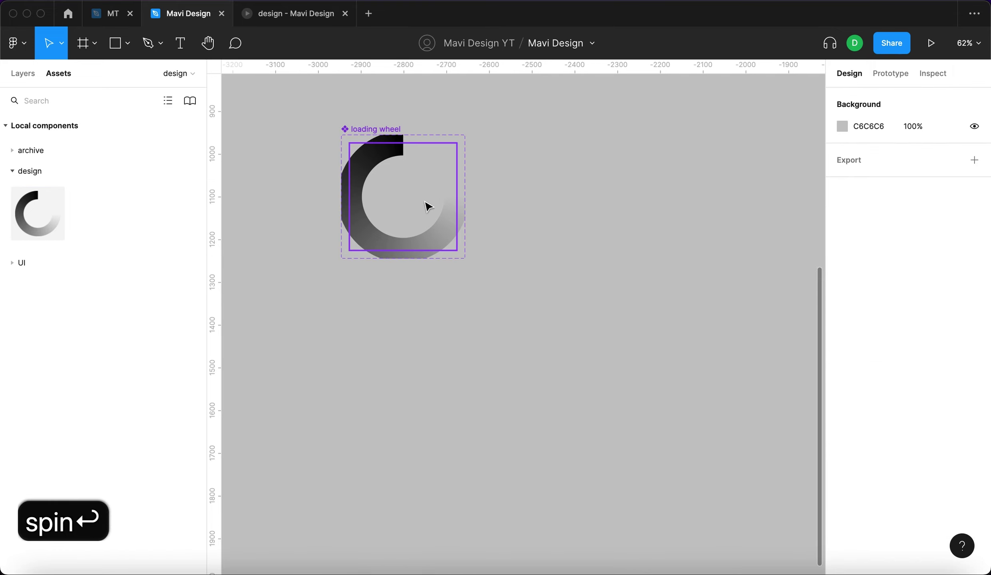
{"action": "left_click_drag", "start_coordinate": [465, 259], "coordinate": [751, 517]}
{"action": "left_click", "coordinate": [472, 235]}
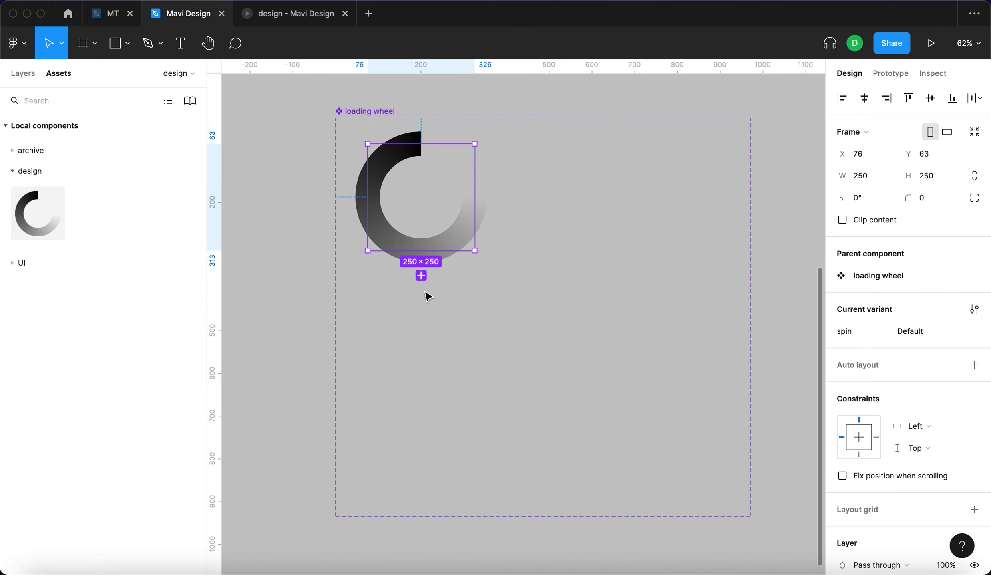
- Add a spin2 variant right of Default and rotate its ring to -90°
{"action": "left_click", "coordinate": [421, 275]}
{"action": "left_click_drag", "start_coordinate": [445, 250], "coordinate": [627, 242]}
{"action": "left_click", "coordinate": [33, 72]}
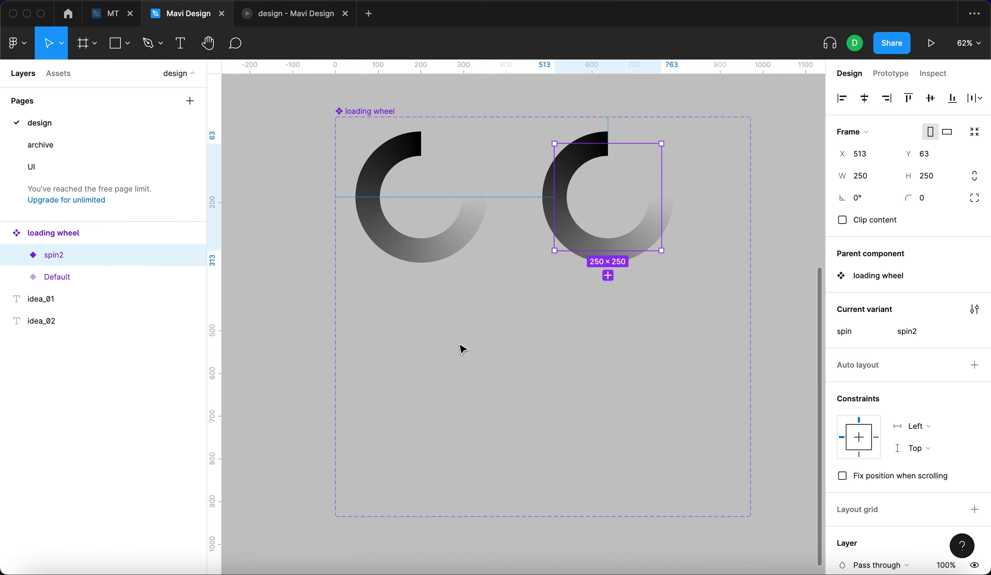
{"action": "left_click", "coordinate": [15, 255]}
{"action": "left_click", "coordinate": [177, 280]}
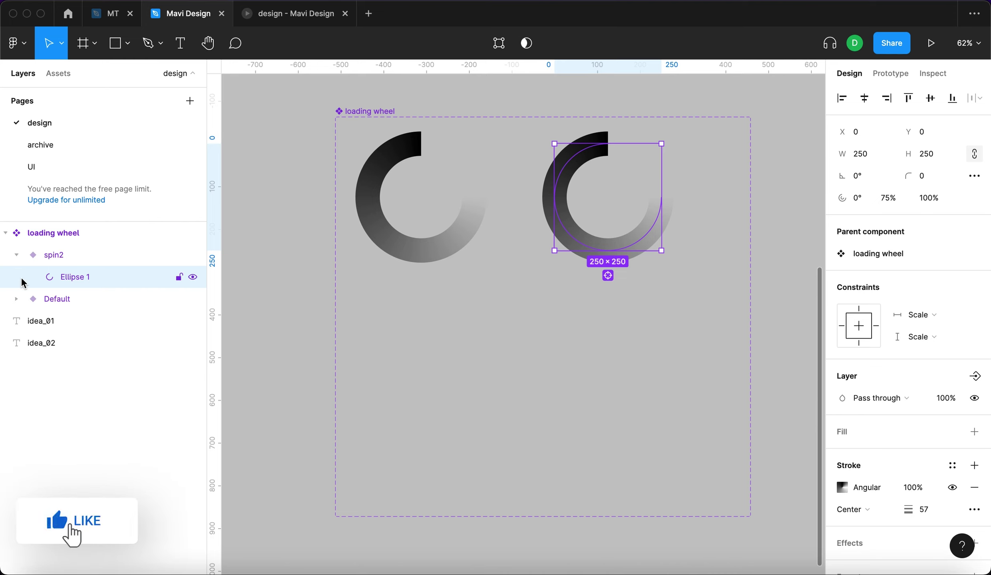
{"action": "left_click", "coordinate": [877, 182]}
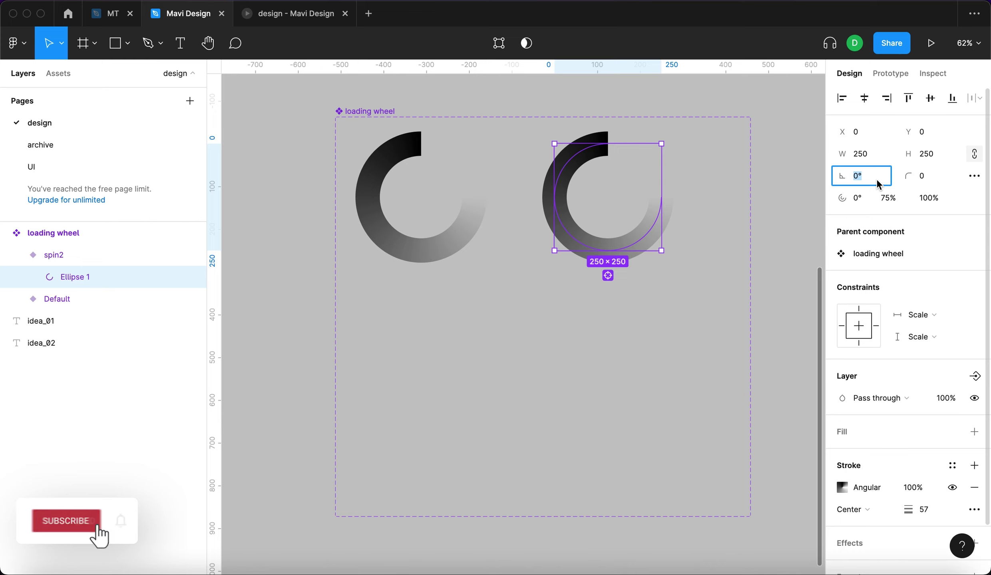
{"action": "type", "text": "-90"}
{"action": "key", "text": "Return"}
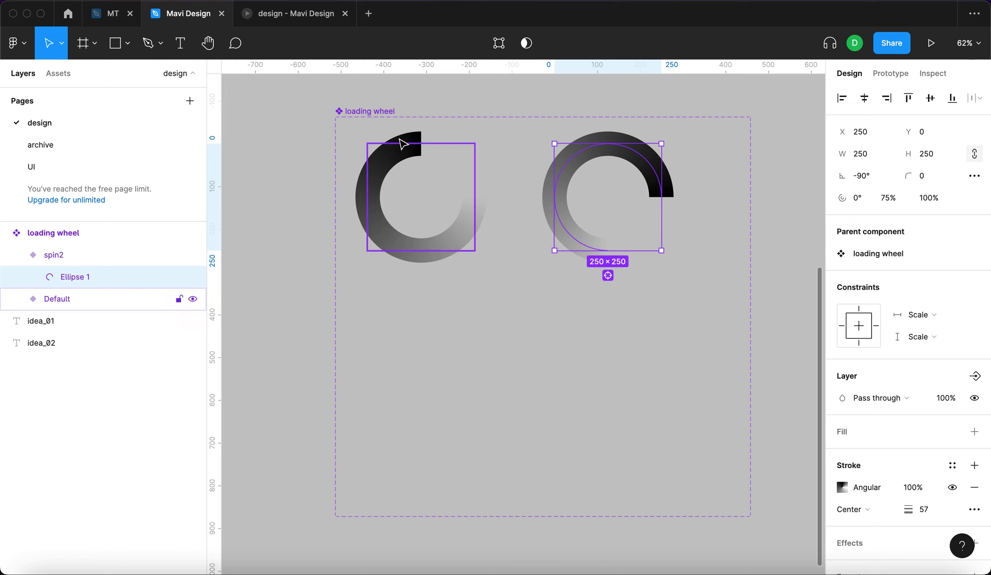
- Add a spin3 variant from spin2 and place it below Default
{"action": "left_click", "coordinate": [679, 305]}
{"action": "left_click", "coordinate": [54, 254]}
{"action": "left_click", "coordinate": [608, 276]}
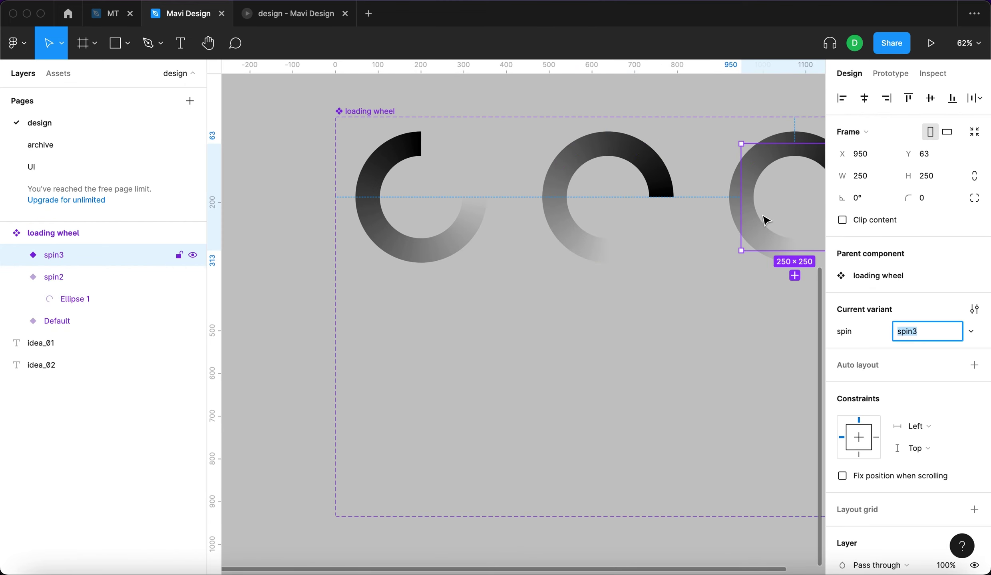
{"action": "left_click_drag", "start_coordinate": [763, 218], "coordinate": [396, 364]}
- Rotate spin3's Ellipse 1 ring to -180°
{"action": "left_click", "coordinate": [14, 256]}
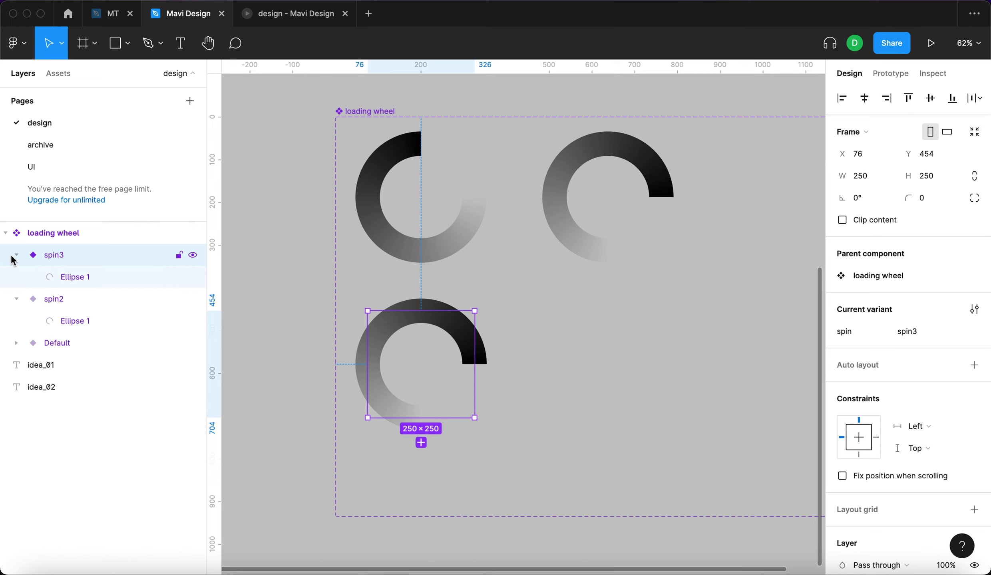
{"action": "left_click", "coordinate": [80, 277]}
{"action": "left_click", "coordinate": [857, 177]}
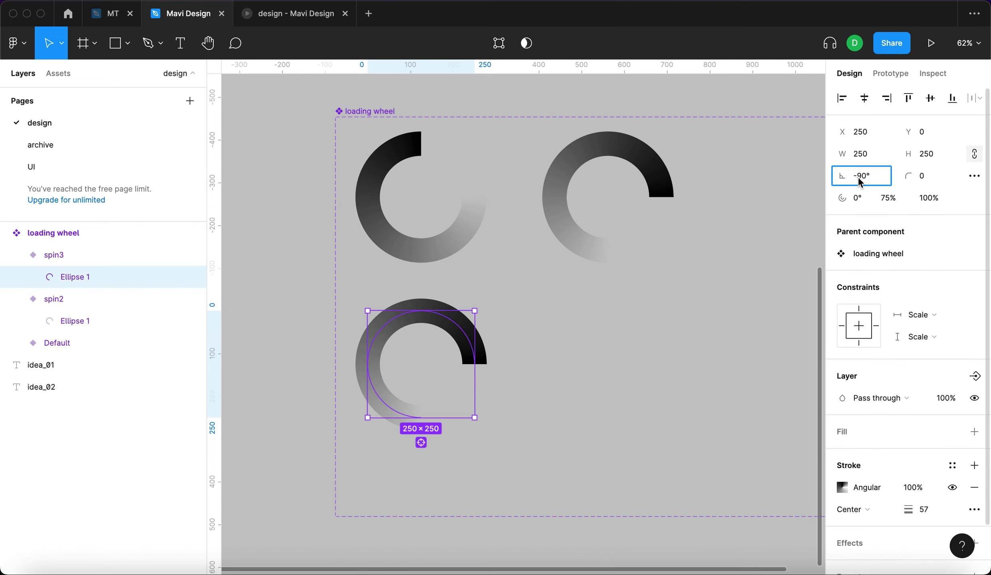
{"action": "key", "text": "BackSpace"}
{"action": "type", "text": "18"}
{"action": "key", "text": "Return"}
- Add a fourth variant, spin4, from spin3
{"action": "left_click", "coordinate": [495, 358]}
{"action": "left_click", "coordinate": [482, 361]}
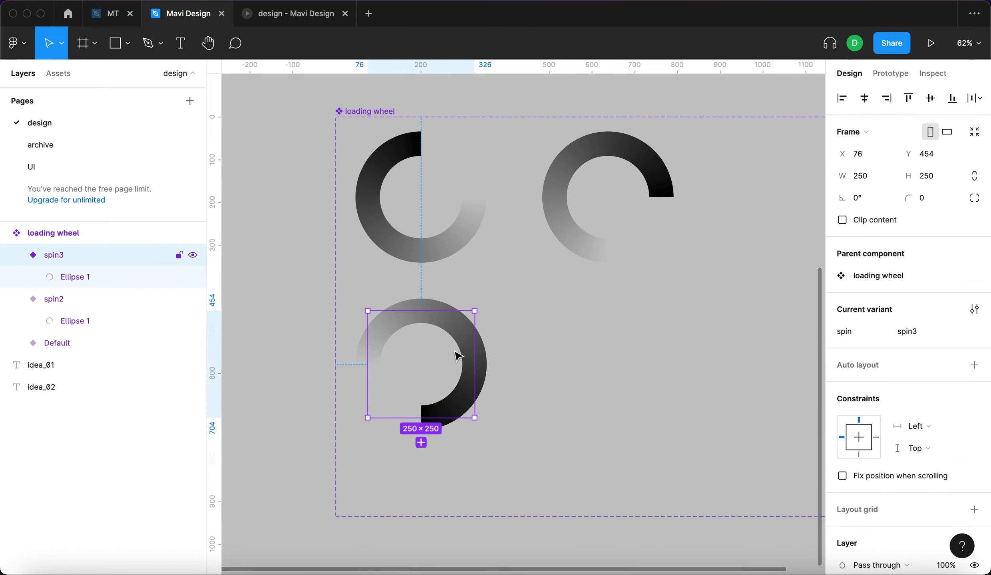
{"action": "left_click", "coordinate": [421, 442]}
- Place spin4 in the bottom-right slot and rotate its Ellipse 1 ring to -270°
{"action": "left_click_drag", "start_coordinate": [458, 405], "coordinate": [641, 406]}
{"action": "left_click", "coordinate": [16, 255]}
{"action": "left_click", "coordinate": [62, 277]}
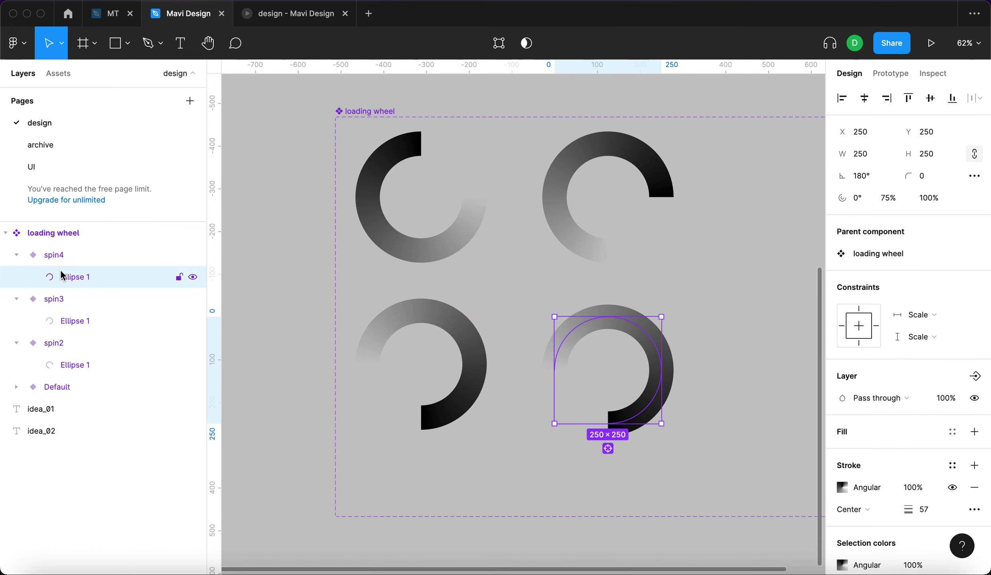
{"action": "left_click", "coordinate": [864, 181]}
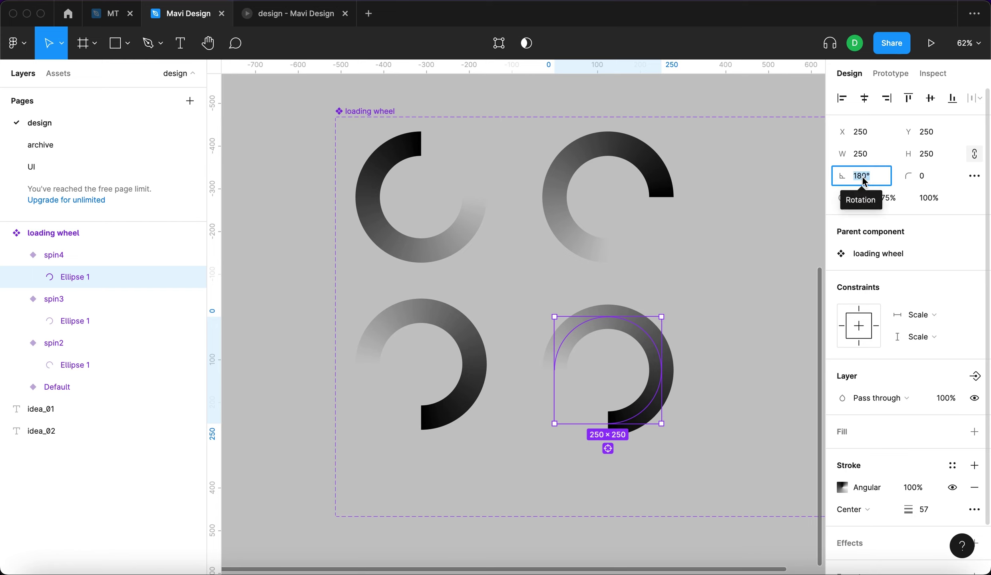
{"action": "type", "text": "-270"}
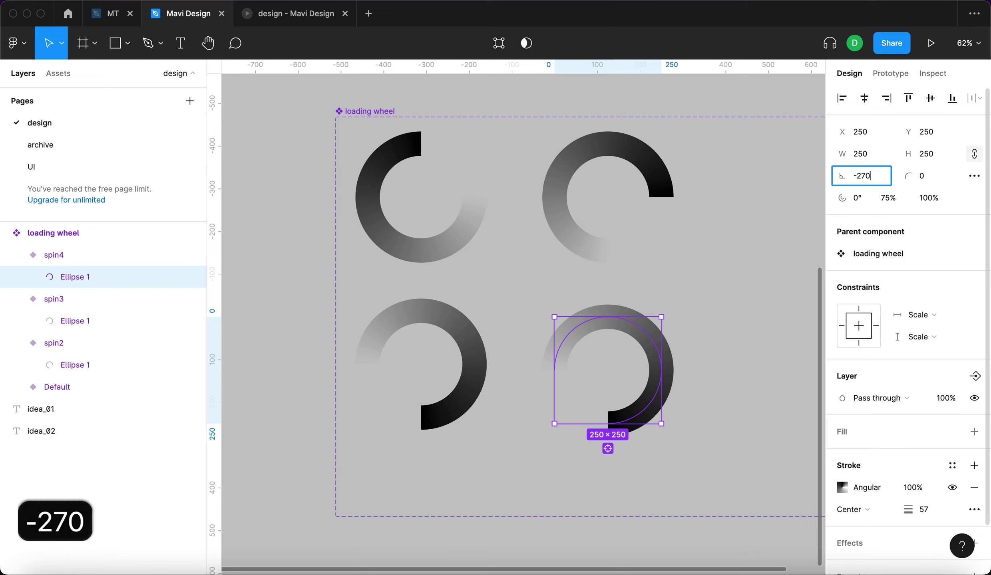
{"action": "key", "text": "Return"}
{"action": "left_click", "coordinate": [819, 214]}
{"action": "left_click", "coordinate": [450, 235]}
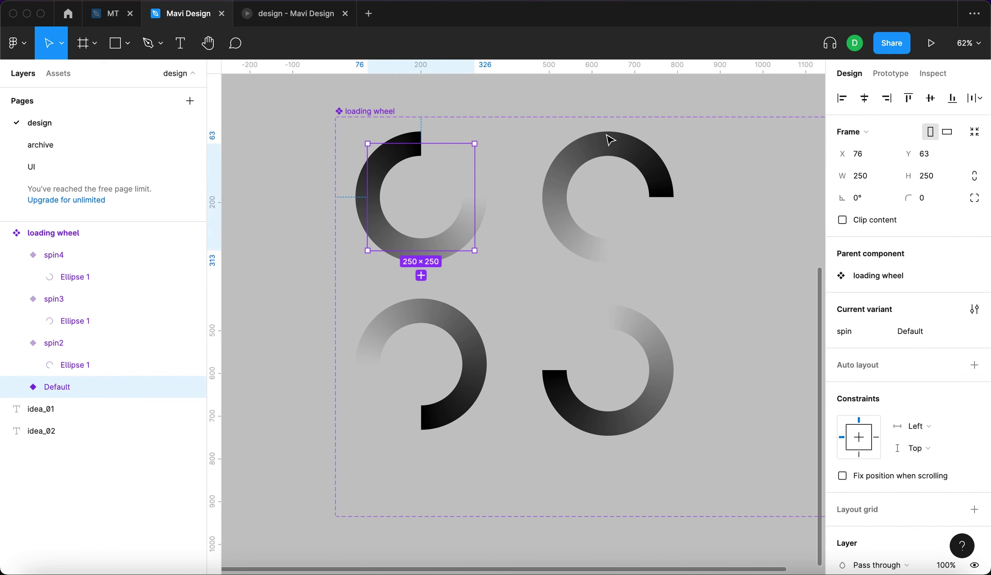
- Link the Default variant to spin2 with an After delay trigger of 1ms
{"action": "left_click", "coordinate": [899, 76]}
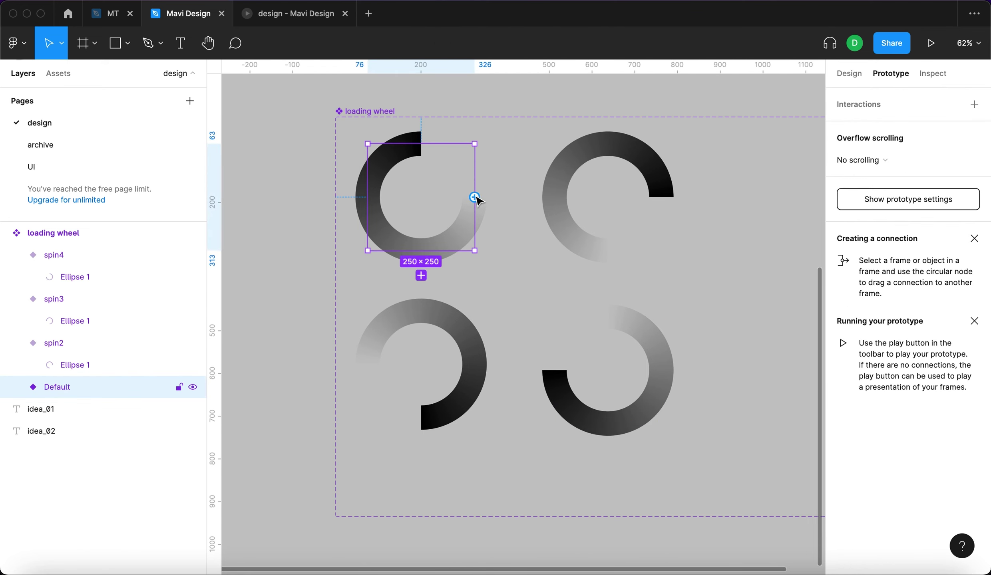
{"action": "left_click_drag", "start_coordinate": [476, 197], "coordinate": [573, 168]}
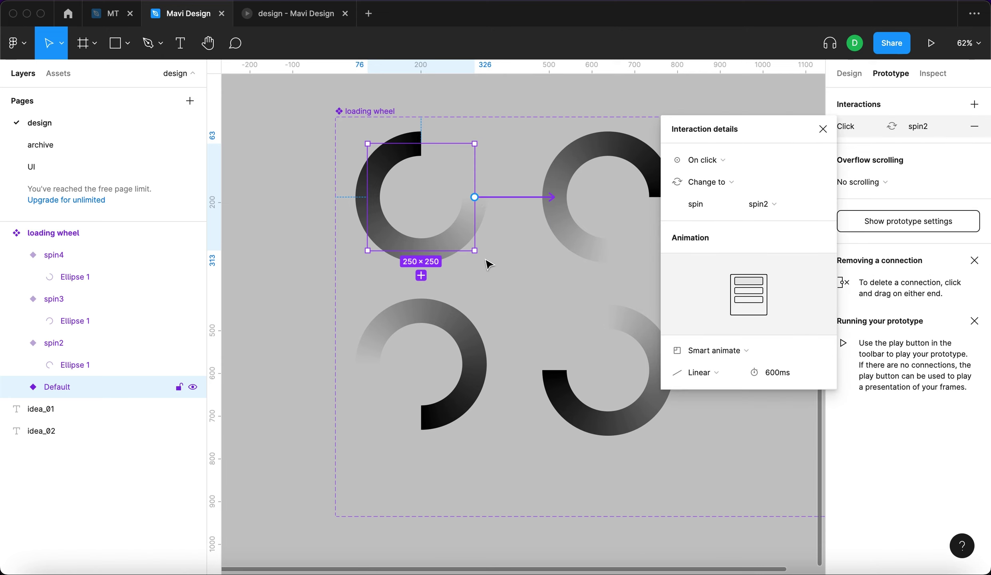
{"action": "left_click", "coordinate": [728, 158]}
{"action": "left_click", "coordinate": [764, 334]}
{"action": "type", "text": "1"}
{"action": "key", "text": "Return"}
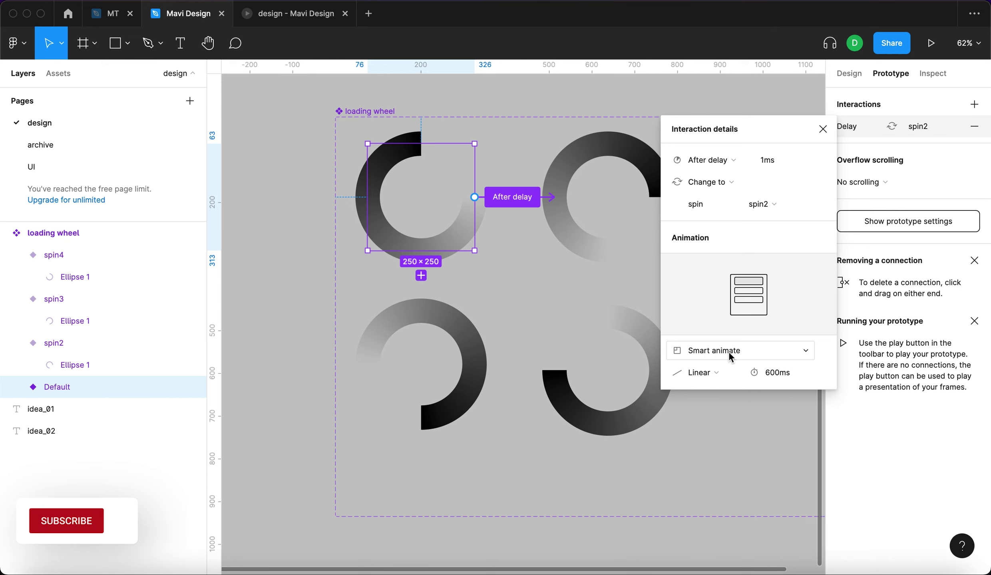
- Keep Smart animate with Linear easing and set the transition duration to 400ms
{"action": "left_click", "coordinate": [697, 372]}
{"action": "left_click", "coordinate": [699, 374]}
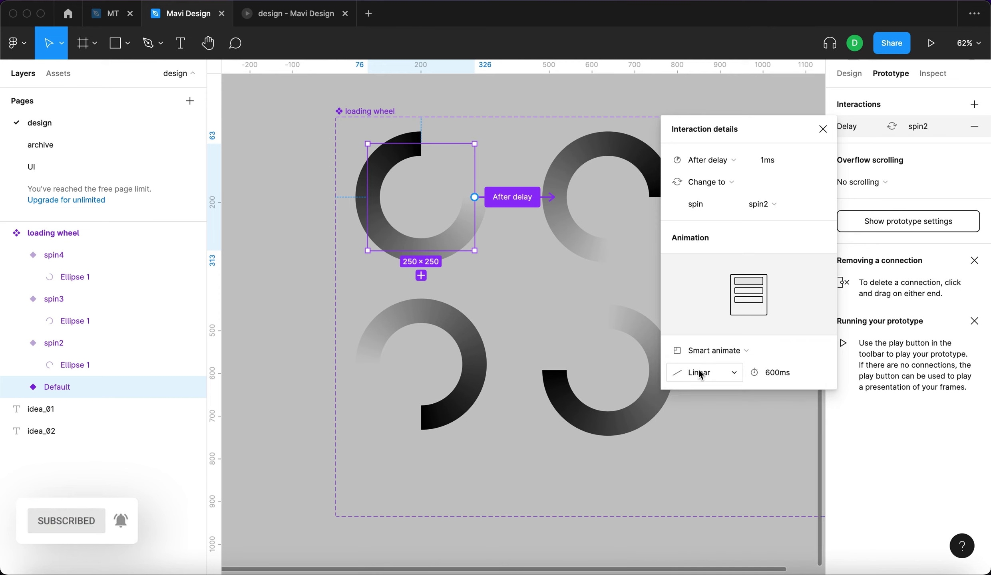
{"action": "left_click_drag", "start_coordinate": [769, 372], "coordinate": [787, 371]}
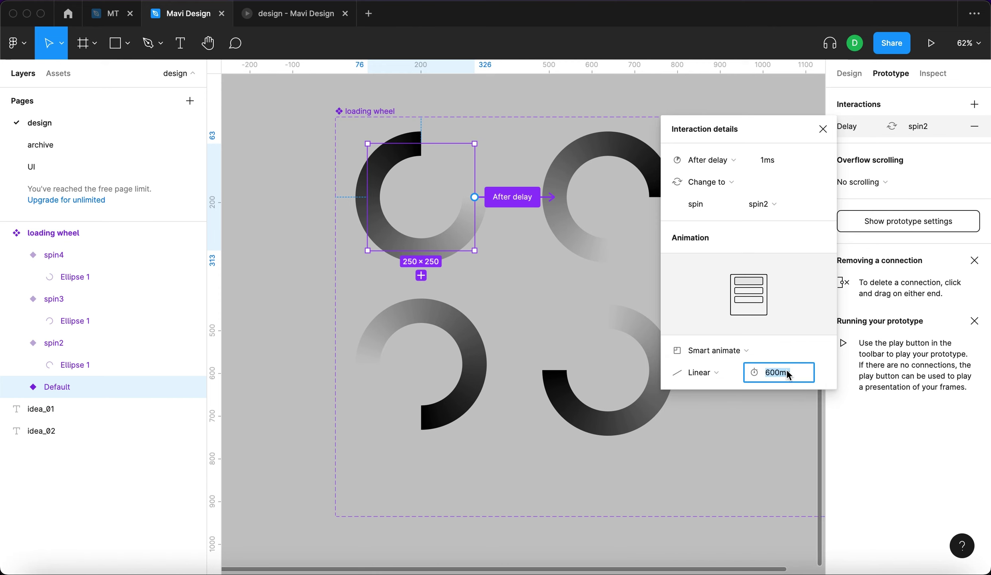
{"action": "type", "text": "400"}
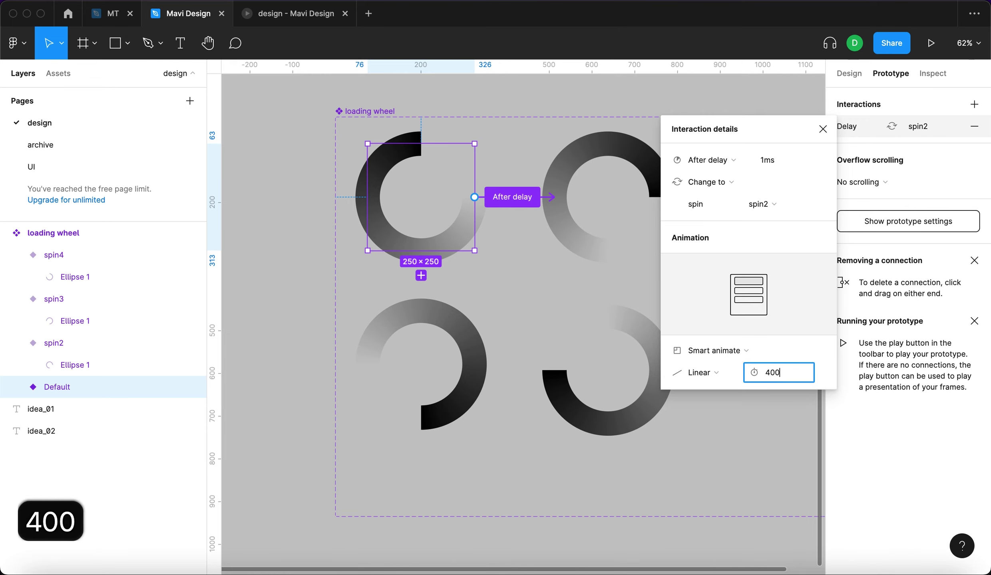
{"action": "key", "text": "Return"}
{"action": "left_click", "coordinate": [617, 228]}
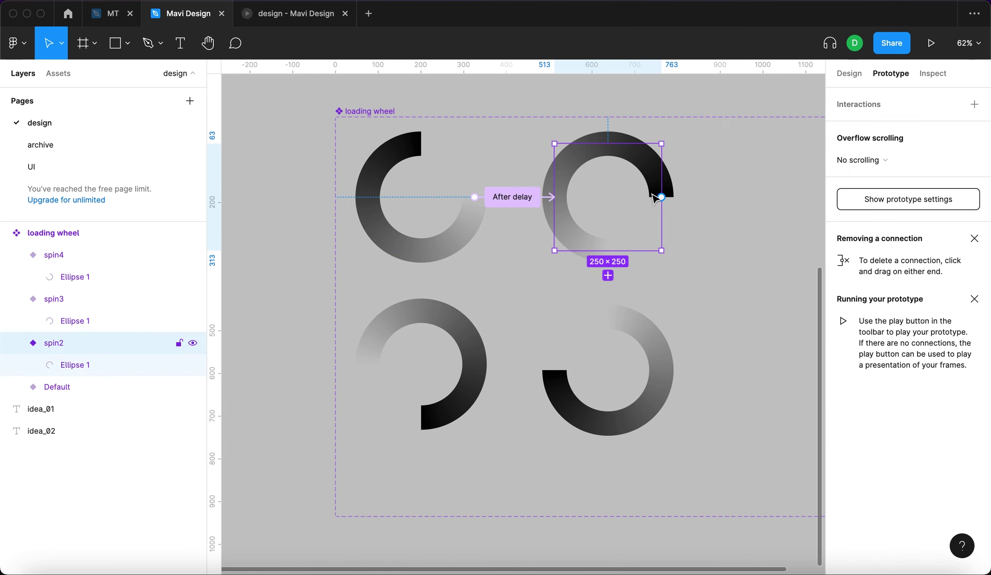
- Link spin2 to spin3 with an After delay trigger of 1ms
{"action": "left_click_drag", "start_coordinate": [661, 197], "coordinate": [449, 341]}
{"action": "left_click", "coordinate": [708, 159]}
{"action": "left_click", "coordinate": [746, 332]}
{"action": "left_click", "coordinate": [774, 167]}
{"action": "type", "text": "1"}
{"action": "key", "text": "Return"}
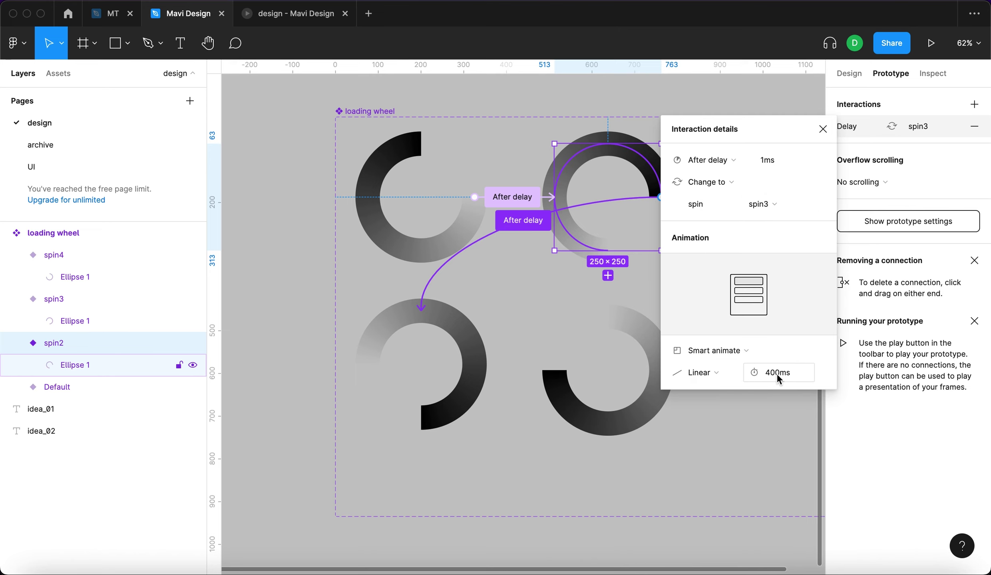
{"action": "left_click", "coordinate": [476, 368]}
- Link spin3 to spin4 with an After delay trigger of 1ms
{"action": "left_click_drag", "start_coordinate": [475, 364], "coordinate": [630, 361]}
{"action": "left_click", "coordinate": [708, 159]}
{"action": "left_click", "coordinate": [719, 334]}
{"action": "left_click", "coordinate": [778, 160]}
{"action": "type", "text": "1"}
{"action": "key", "text": "Return"}
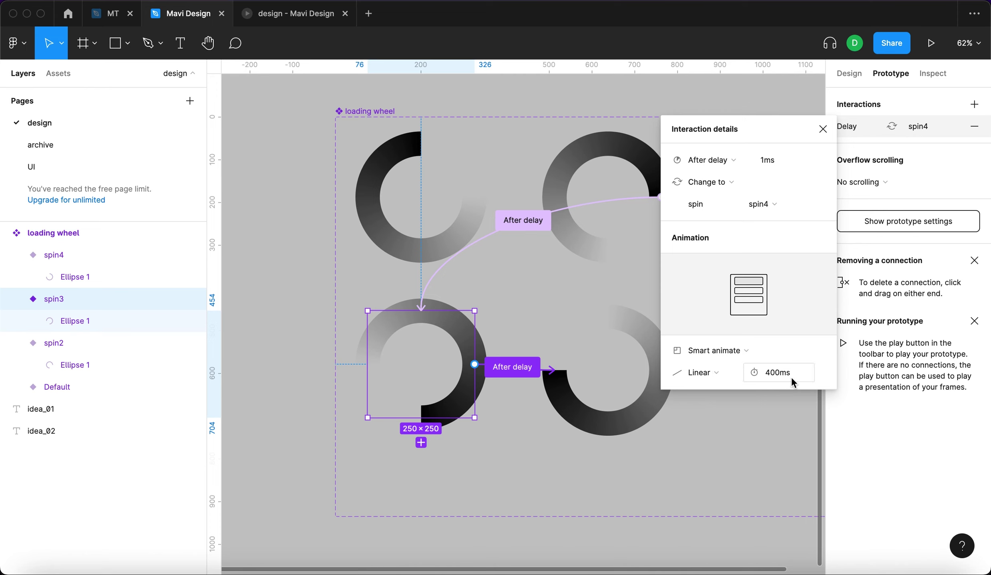
{"action": "left_click", "coordinate": [821, 130]}
- Link spin4 back to Default with an After delay trigger of 1ms
{"action": "left_click", "coordinate": [652, 396]}
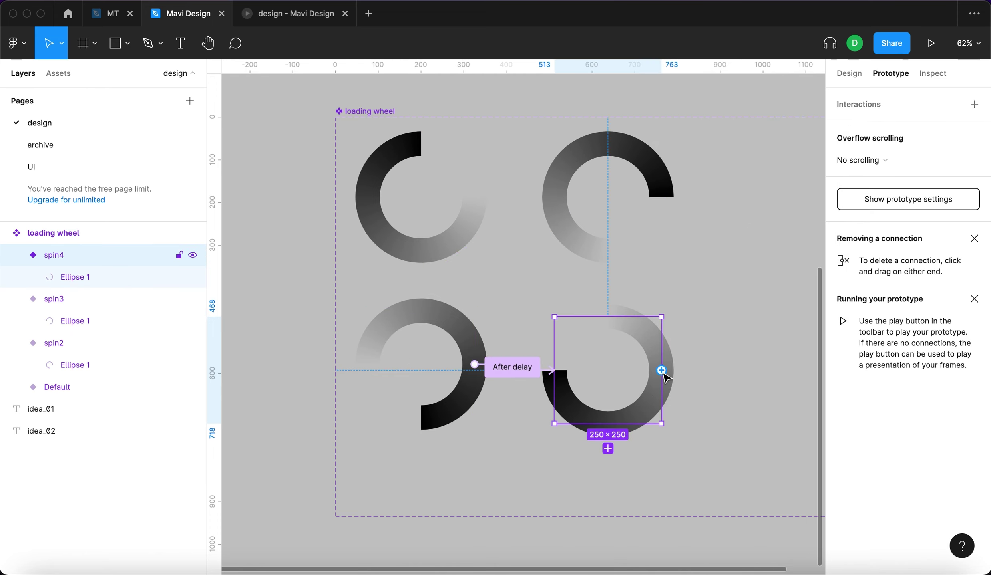
{"action": "left_click_drag", "start_coordinate": [675, 372], "coordinate": [460, 239]}
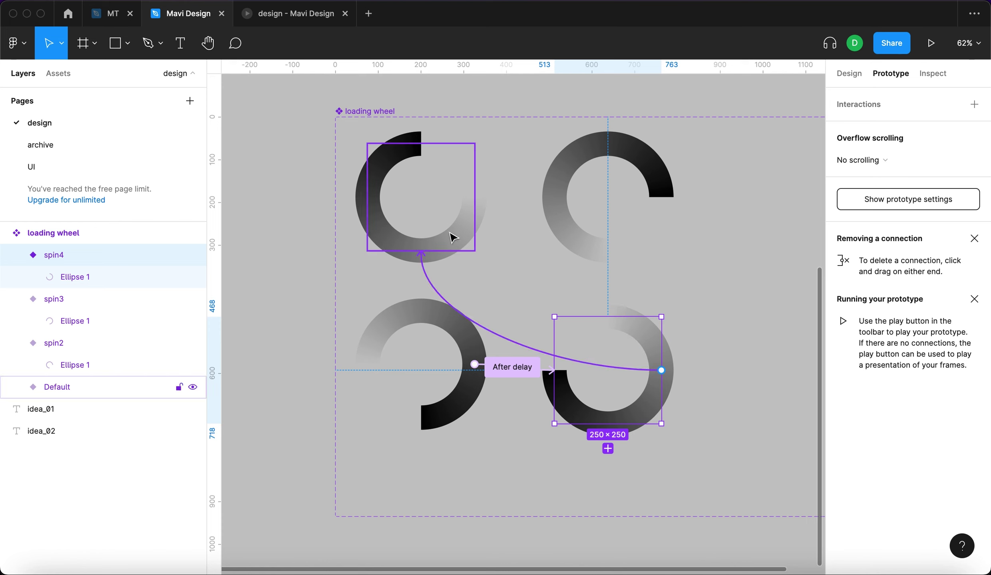
{"action": "left_click_drag", "start_coordinate": [452, 238], "coordinate": [452, 238]}
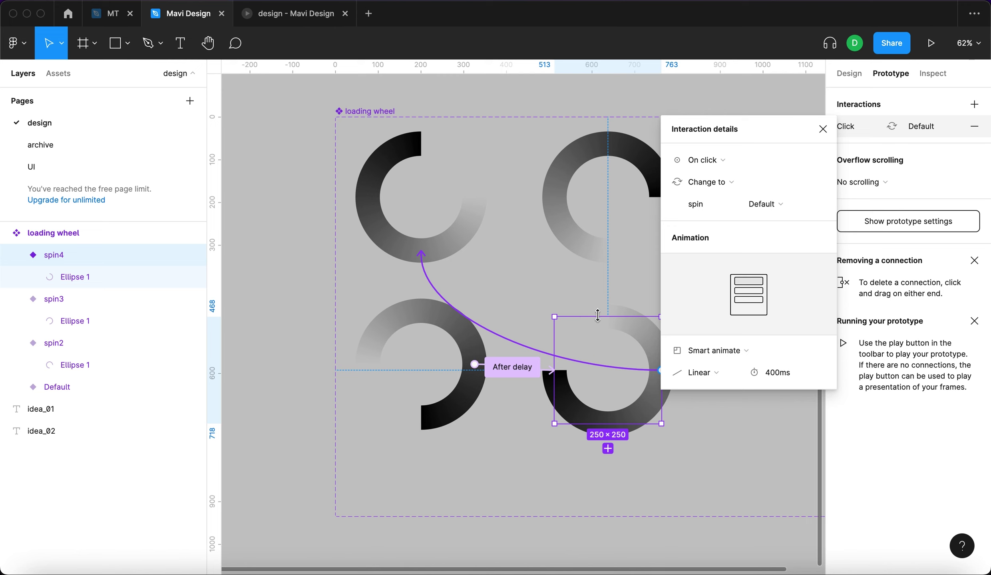
{"action": "left_click", "coordinate": [705, 160]}
{"action": "left_click", "coordinate": [707, 344]}
{"action": "left_click", "coordinate": [775, 161]}
{"action": "type", "text": "1"}
{"action": "key", "text": "Return"}
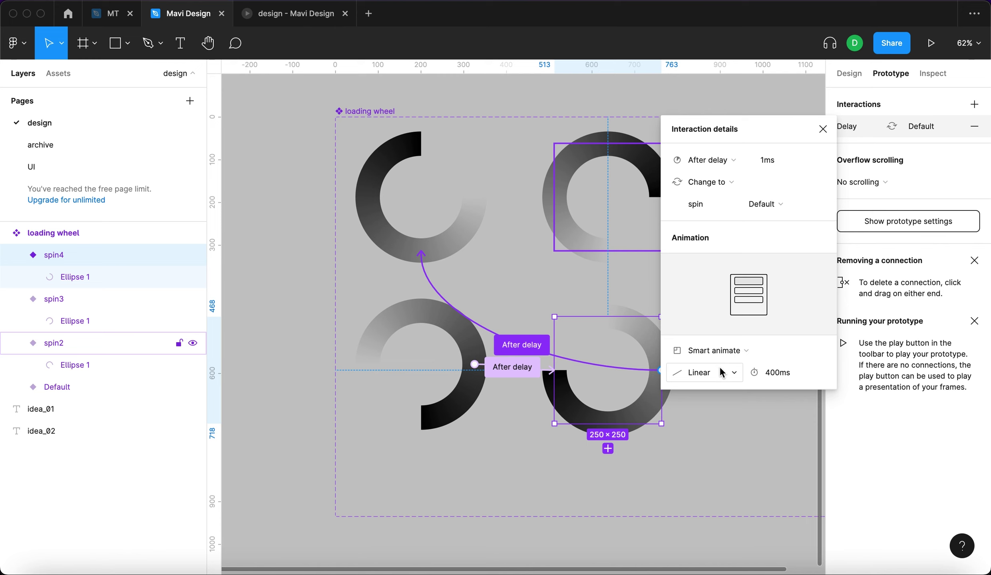
{"action": "left_click", "coordinate": [822, 128]}
- Draw a new frame beside the component set and size it 1000×600
{"action": "key", "text": "shift+1"}
{"action": "key", "text": "f"}
{"action": "left_click_drag", "start_coordinate": [470, 136], "coordinate": [568, 207]}
{"action": "left_click", "coordinate": [861, 176]}
{"action": "type", "text": "1000"}
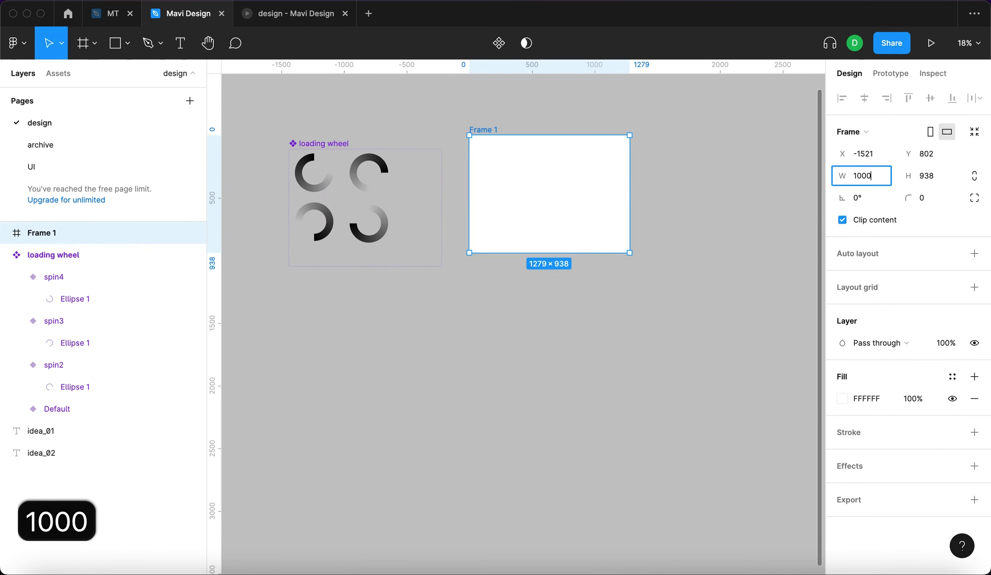
{"action": "key", "text": "Tab"}
{"action": "type", "text": "600"}
{"action": "key", "text": "Return"}
- Rename the frame to 'loading animation'
{"action": "double_click", "coordinate": [481, 158]}
{"action": "type", "text": "loading animation"}
{"action": "key", "text": "Return"}
{"action": "key", "text": "Escape"}
{"action": "key", "text": "shift+1"}
- Place a loading wheel instance in the frame, centred and scaled to 130×130
{"action": "left_click", "coordinate": [60, 76]}
{"action": "left_click_drag", "start_coordinate": [37, 213], "coordinate": [613, 222]}
{"action": "key", "text": "alt+h"}
{"action": "key", "text": "alt+v"}
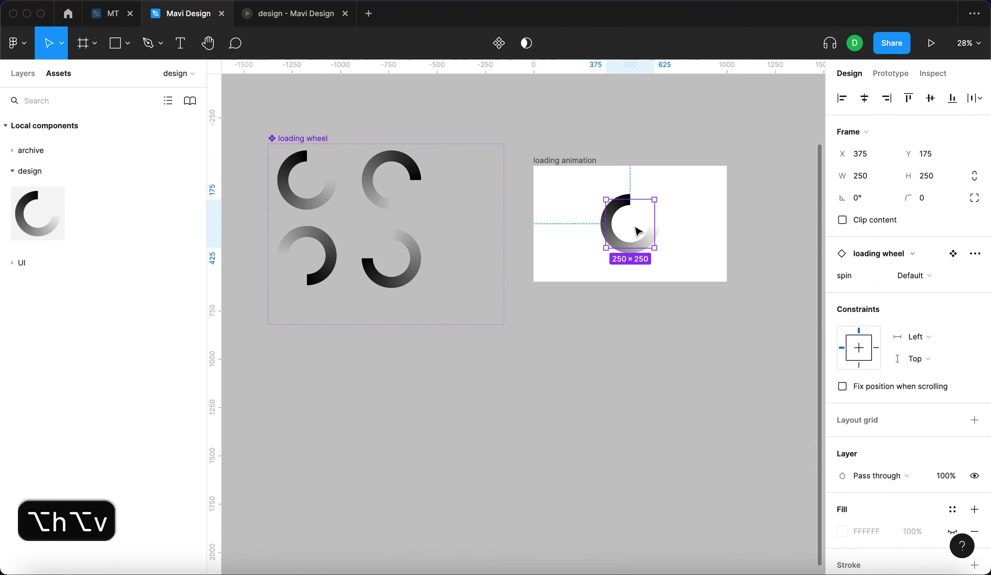
{"action": "key", "text": "k"}
{"action": "scroll", "coordinate": [643, 224], "scroll_direction": "up", "scroll_amount": 5}
{"action": "left_click_drag", "start_coordinate": [656, 186], "coordinate": [635, 209]}
{"action": "left_click_drag", "start_coordinate": [620, 248], "coordinate": [626, 219]}
{"action": "left_click", "coordinate": [449, 124]}
{"action": "scroll", "coordinate": [873, 414], "scroll_direction": "down", "scroll_amount": 3}
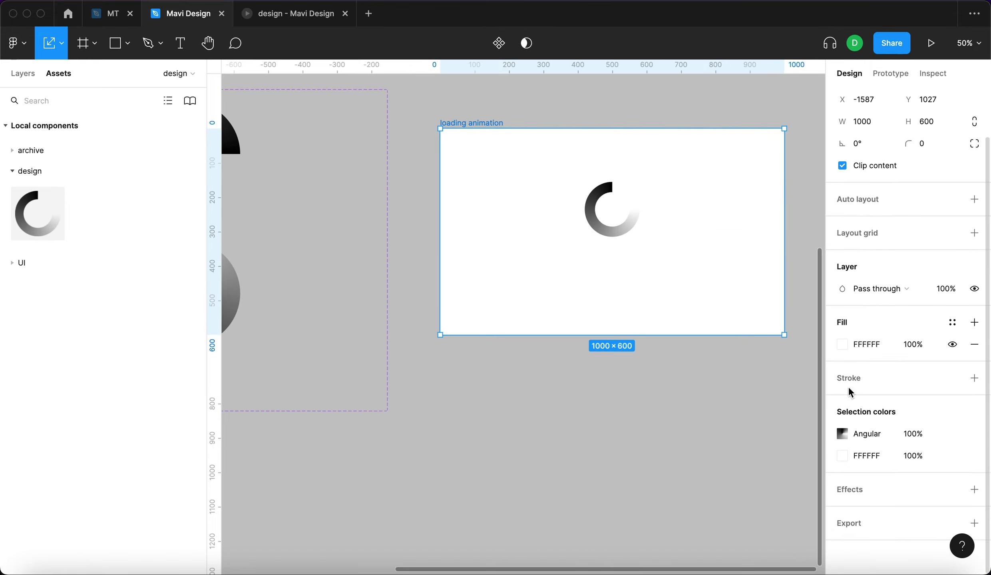
- Give the loading animation frame a near-black 131313 background fill
{"action": "left_click", "coordinate": [844, 343]}
{"action": "left_click_drag", "start_coordinate": [723, 309], "coordinate": [597, 393]}
{"action": "left_click", "coordinate": [811, 216]}
- Recolour the wheel's gradient stops to white tones and start a text layer below it
{"action": "left_click", "coordinate": [633, 226]}
{"action": "left_click", "coordinate": [842, 456]}
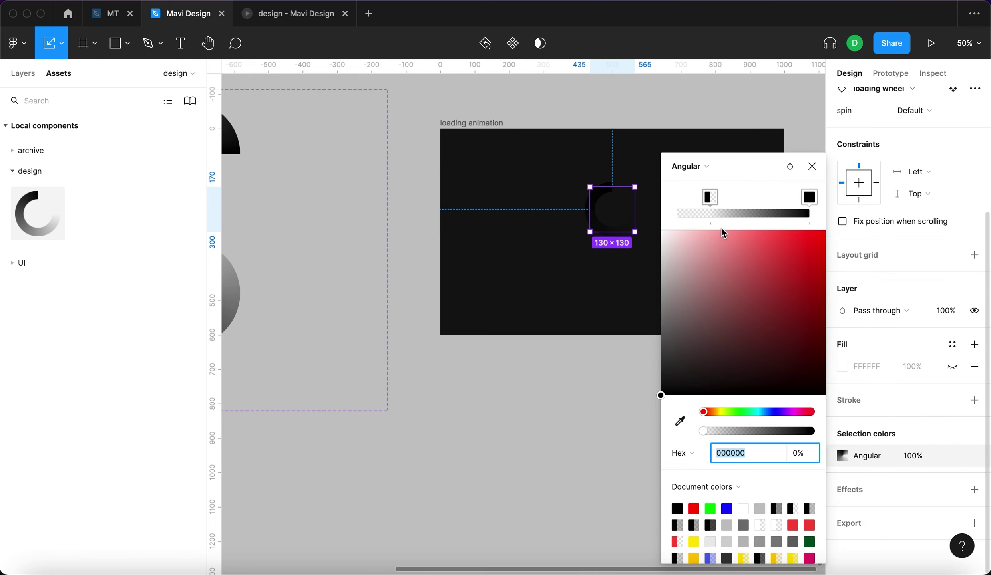
{"action": "left_click", "coordinate": [710, 197]}
{"action": "left_click_drag", "start_coordinate": [680, 344], "coordinate": [658, 218]}
{"action": "left_click", "coordinate": [809, 197]}
{"action": "left_click", "coordinate": [520, 98]}
{"action": "left_click", "coordinate": [180, 42]}
{"action": "left_click", "coordinate": [575, 271]}
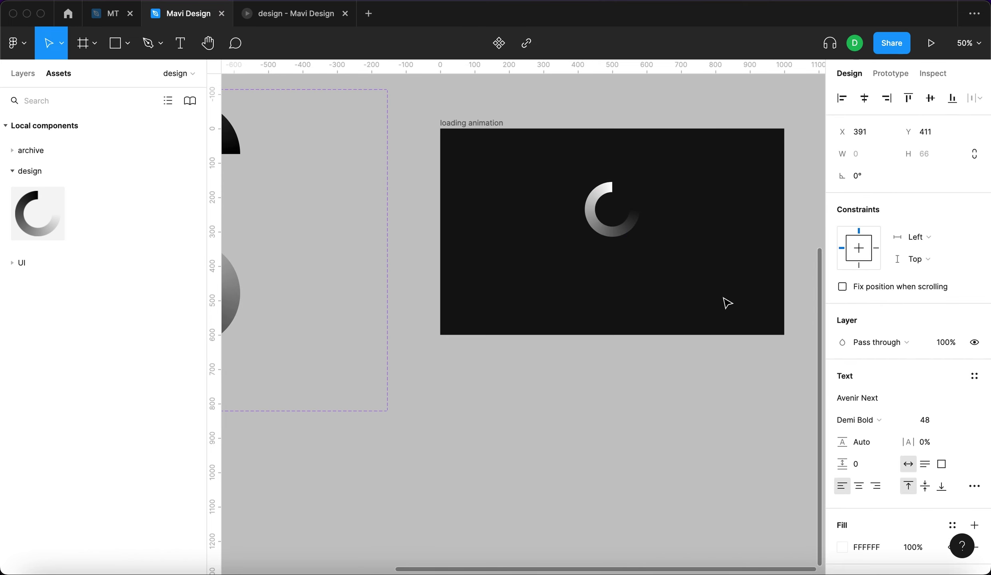
- Type 'Loading ...' and fade its three dots to 30% fill opacity
{"action": "type", "text": "Loading ..."}
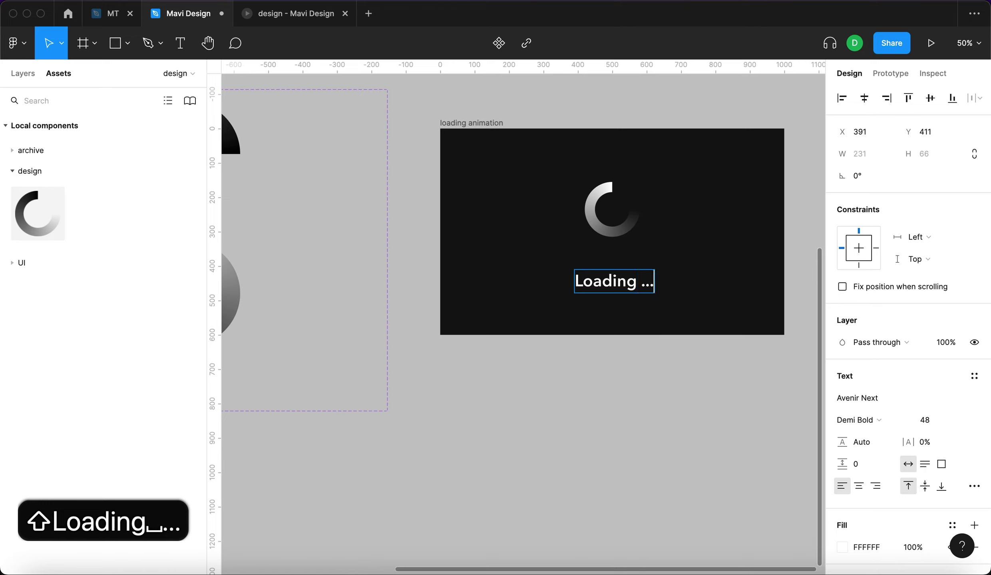
{"action": "key", "text": "shift+Left"}
{"action": "key", "text": "shift+Left"}
{"action": "key", "text": "shift+Left"}
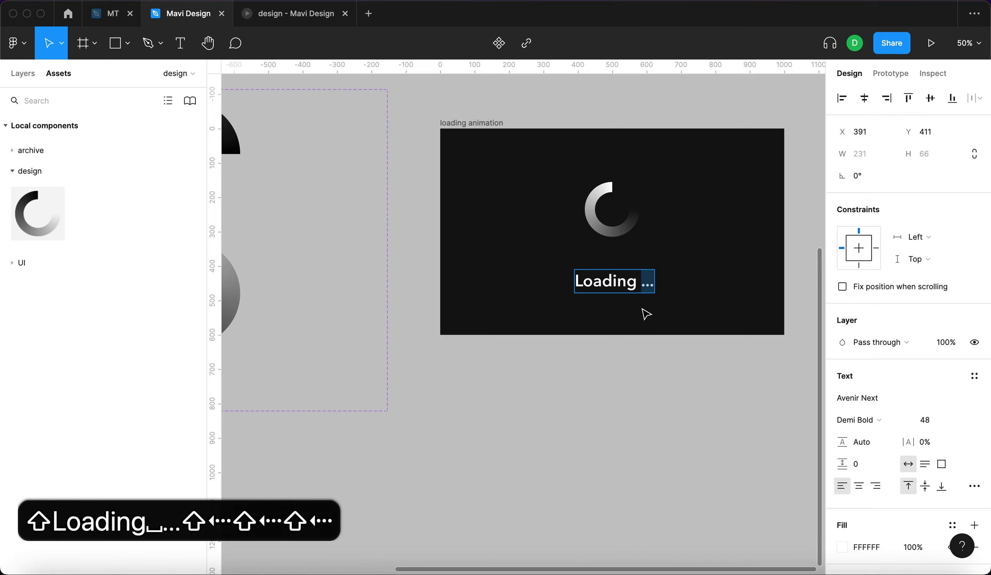
{"action": "scroll", "coordinate": [918, 469], "scroll_direction": "down", "scroll_amount": 3}
{"action": "left_click", "coordinate": [913, 478]}
{"action": "key", "text": "shift+Down"}
{"action": "key", "text": "shift+Down"}
{"action": "key", "text": "shift+Down"}
{"action": "key", "text": "shift+Down"}
{"action": "key", "text": "shift+Down"}
{"action": "key", "text": "shift+Down"}
{"action": "key", "text": "shift+Down"}
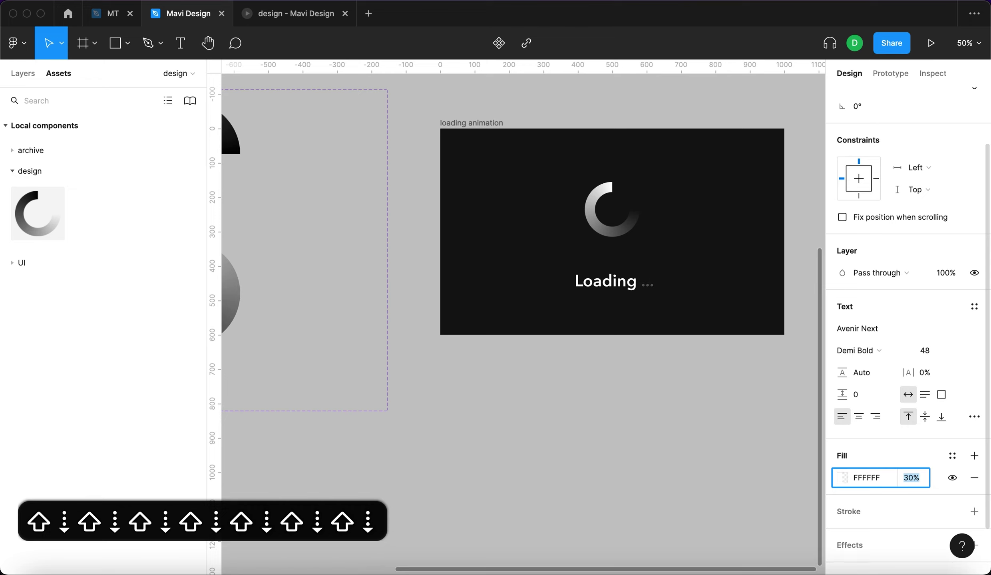
{"action": "key", "text": "Return"}
{"action": "key", "text": "Escape"}
- Set the Loading text's font size to 60
{"action": "left_click", "coordinate": [935, 350]}
{"action": "key", "text": "Up"}
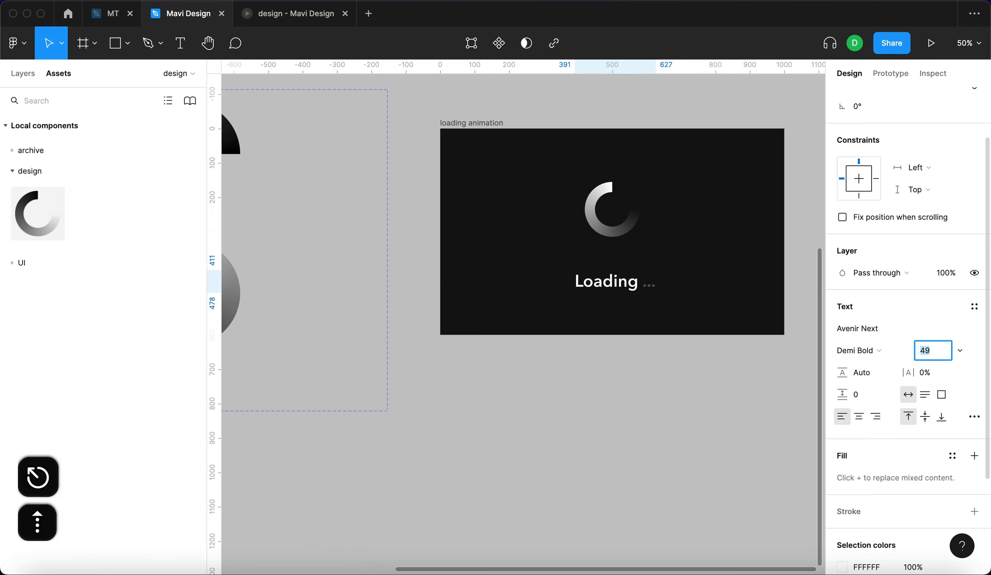
{"action": "key", "text": "Return"}
- Nudge the wheel and the Loading text with Shift+arrows until they line up
{"action": "left_click", "coordinate": [612, 211]}
{"action": "key", "text": "shift+Down"}
{"action": "key", "text": "shift+Down"}
{"action": "key", "text": "shift+Down"}
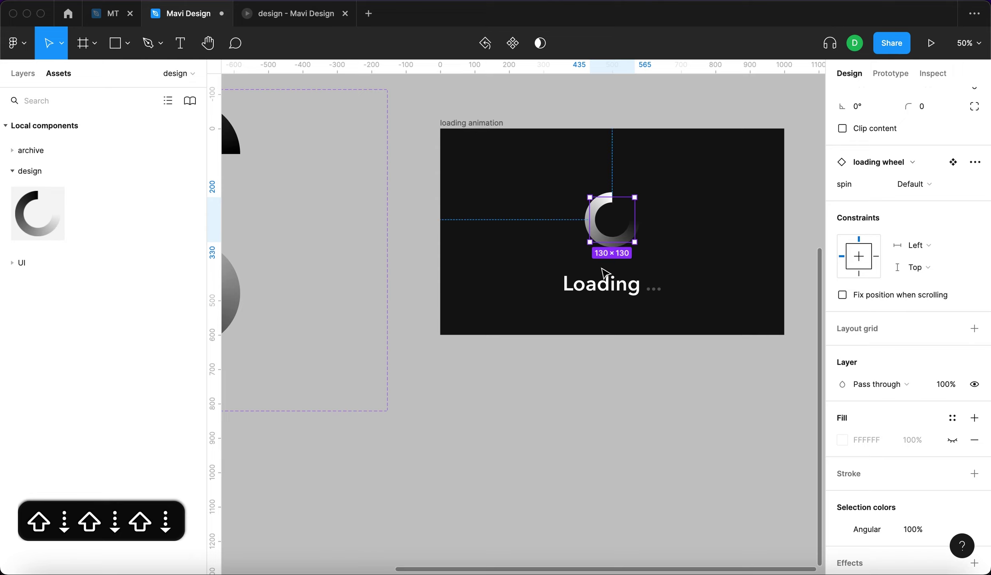
{"action": "left_click", "coordinate": [600, 285]}
{"action": "key", "text": "shift+Up"}
{"action": "key", "text": "shift+Up"}
{"action": "left_click", "coordinate": [617, 387]}
{"action": "left_click", "coordinate": [604, 287]}
{"action": "left_click", "coordinate": [609, 236]}
{"action": "key", "text": "shift+Up"}
{"action": "key", "text": "shift+Up"}
{"action": "key", "text": "shift+Up"}
{"action": "left_click", "coordinate": [575, 414]}
- Select the loading wheel component set and review its variants' looping prototype connections
{"action": "scroll", "coordinate": [577, 415], "scroll_direction": "left", "scroll_amount": 5}
{"action": "scroll", "coordinate": [577, 415], "scroll_direction": "down", "scroll_amount": 3}
{"action": "left_click", "coordinate": [376, 283]}
{"action": "scroll", "coordinate": [376, 283], "scroll_direction": "left", "scroll_amount": 5}
{"action": "left_click", "coordinate": [390, 172]}
{"action": "scroll", "coordinate": [399, 221], "scroll_direction": "up", "scroll_amount": 5}
{"action": "left_click", "coordinate": [888, 74]}
{"action": "scroll", "coordinate": [603, 225], "scroll_direction": "down", "scroll_amount": 5}
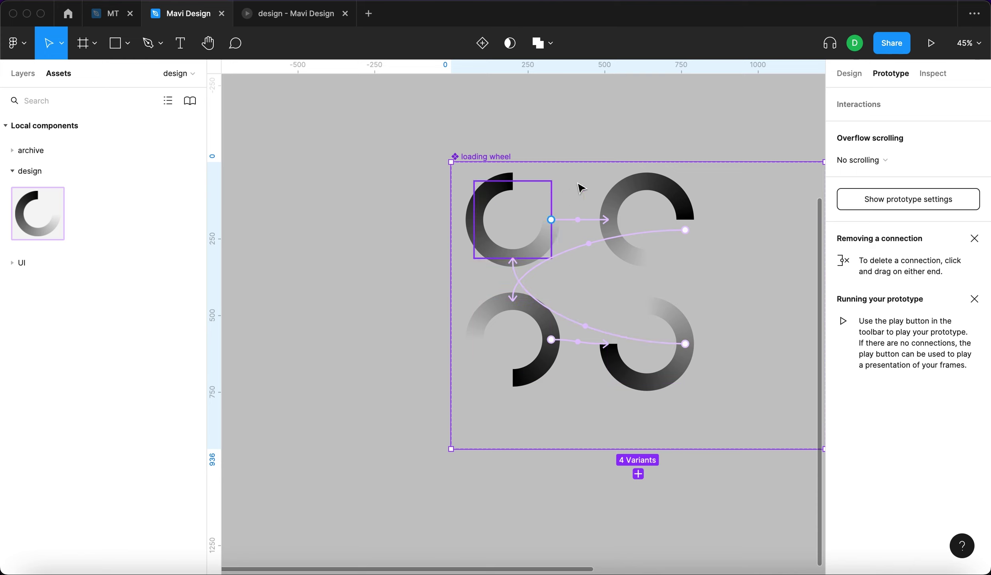
{"action": "left_click", "coordinate": [719, 122]}
- Select the 'loading animation' frame and present it as a prototype
{"action": "scroll", "coordinate": [719, 122], "scroll_direction": "right", "scroll_amount": 10}
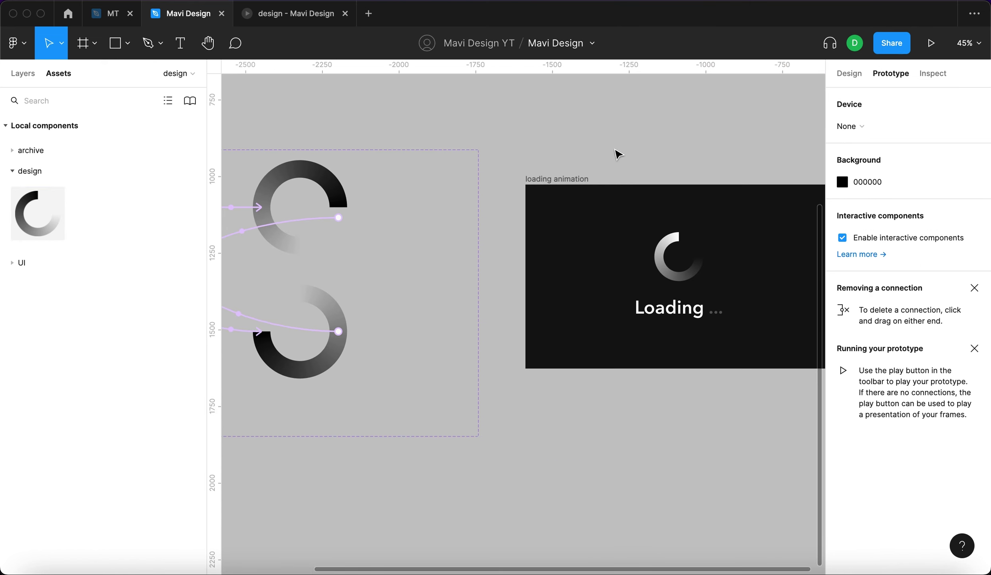
{"action": "scroll", "coordinate": [616, 158], "scroll_direction": "right", "scroll_amount": 3}
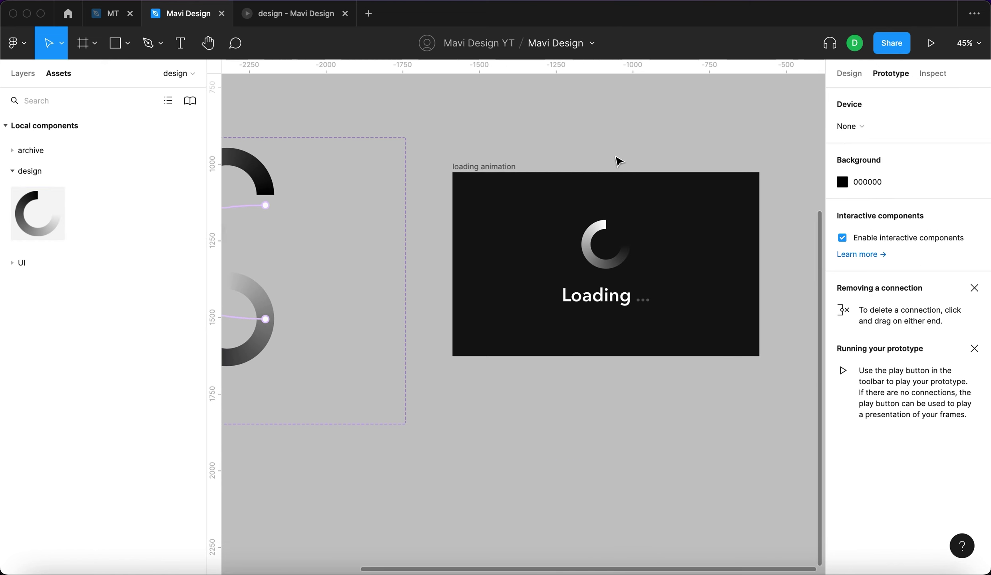
{"action": "left_click", "coordinate": [493, 165]}
{"action": "left_click", "coordinate": [505, 160]}
{"action": "left_click", "coordinate": [492, 165]}
{"action": "left_click", "coordinate": [564, 153]}
{"action": "left_click", "coordinate": [931, 43]}
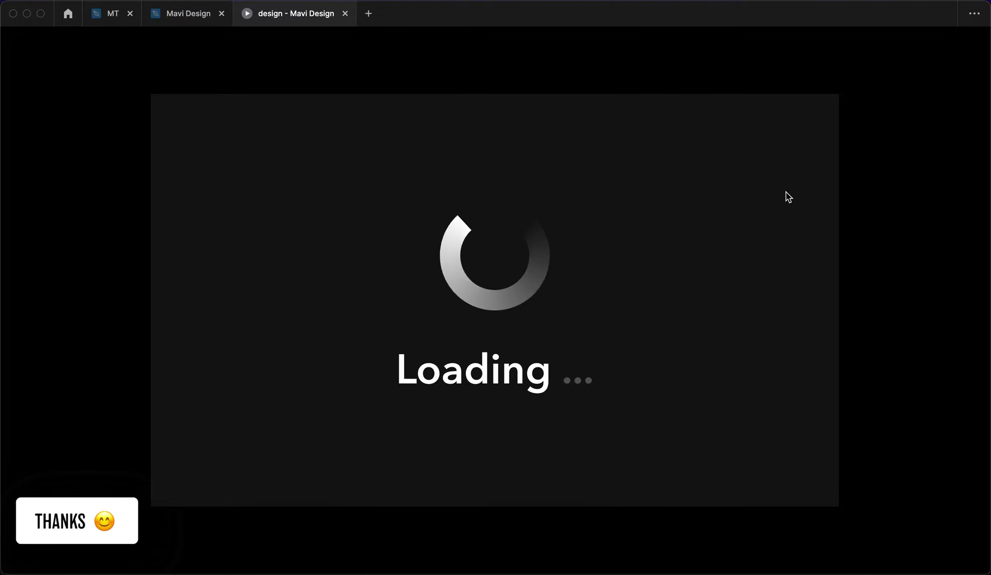
- Watch the gradient wheel loop through its spin variants above 'Loading ...'
{"action": "mouse_move", "coordinate": [879, 42]}
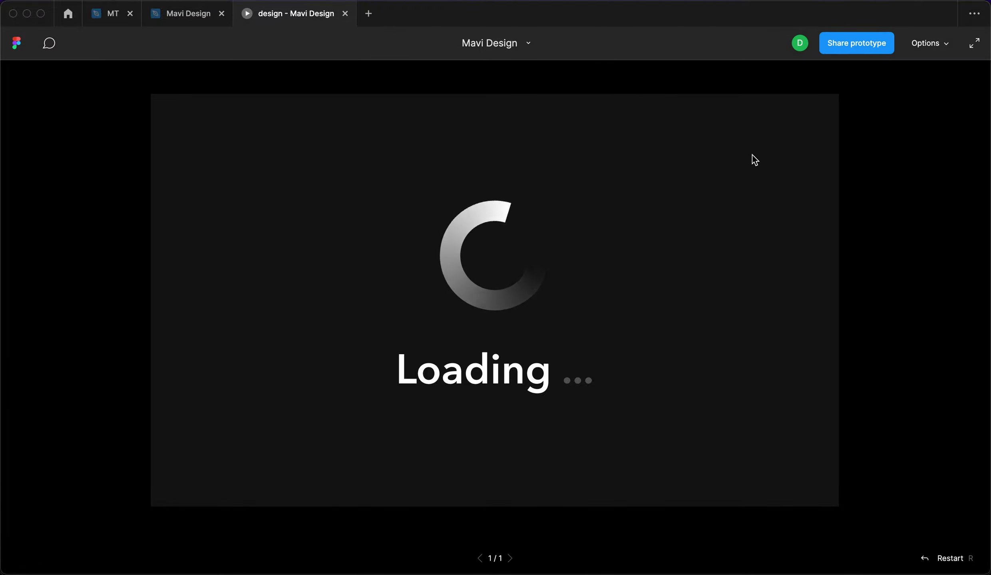